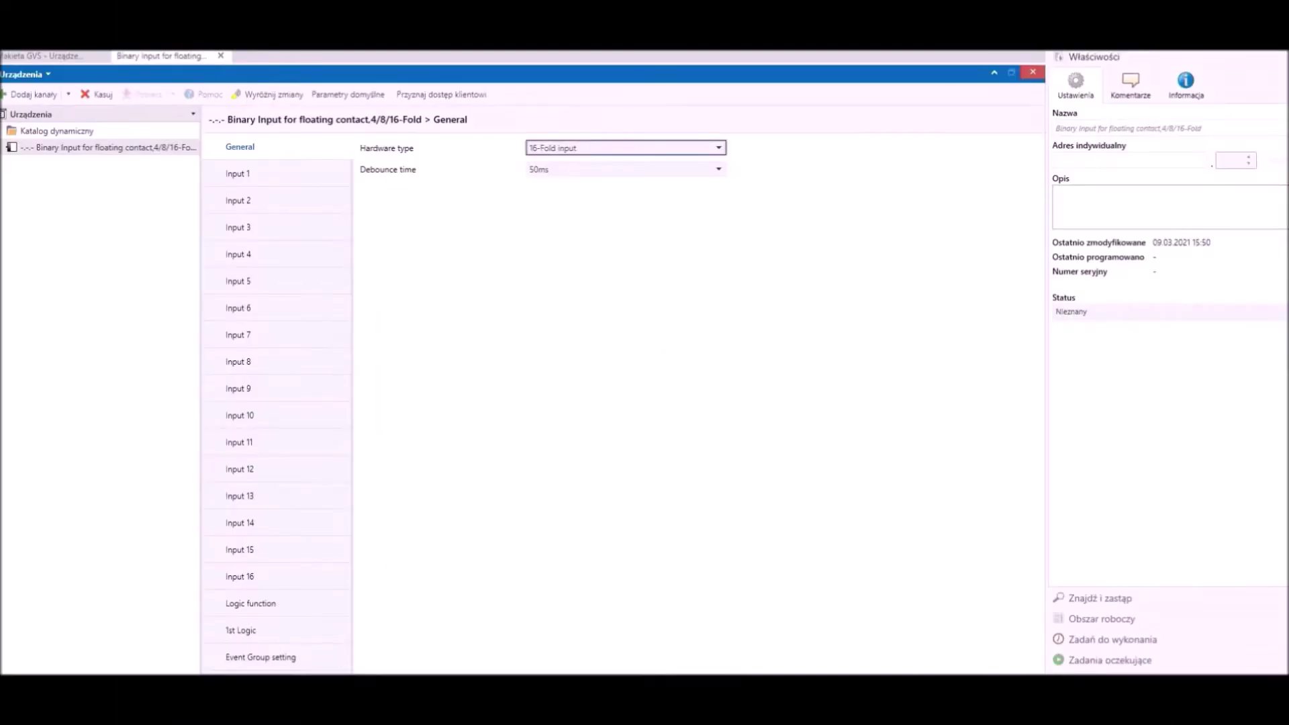
Step: Check the available hardware types in the device's general parameters, keeping 16-Fold input
{"action": "left_click", "coordinate": [718, 148]}
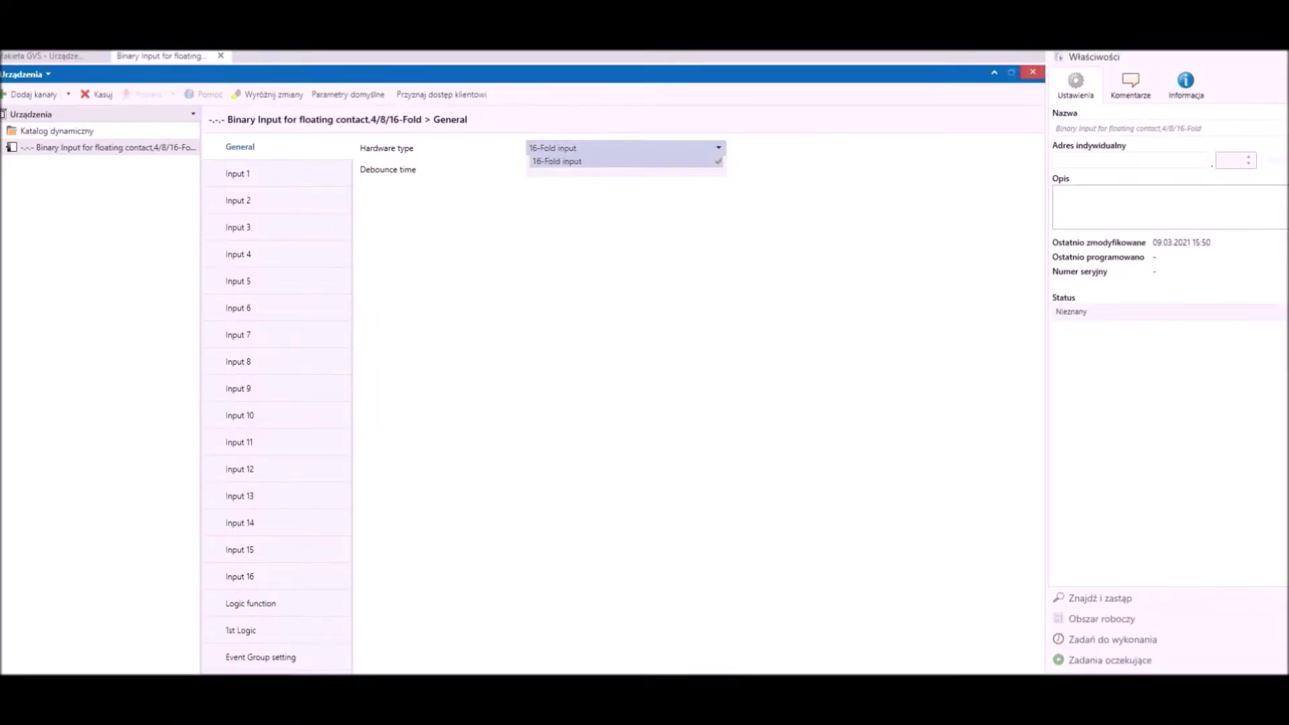
{"action": "key", "text": "Return"}
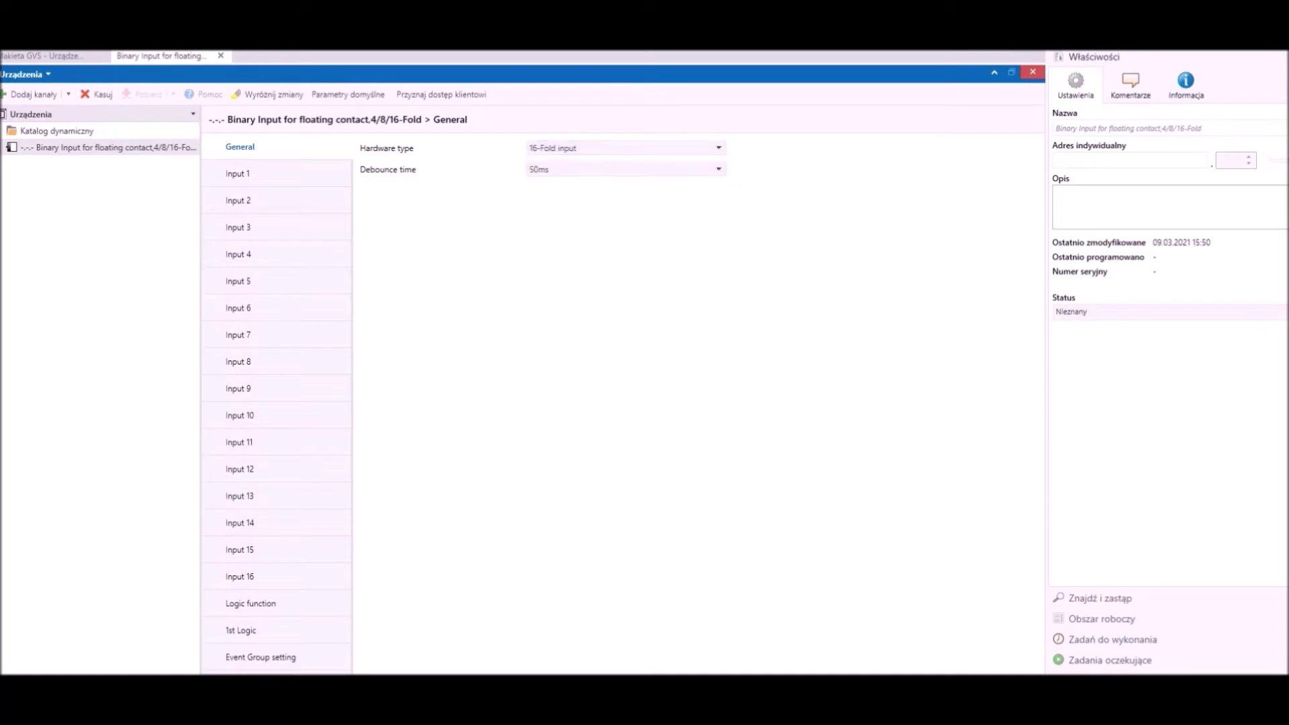
Step: Set the Input 1 channel function to Switch, with no action as the reaction on long operation or contact release
{"action": "left_click", "coordinate": [239, 174]}
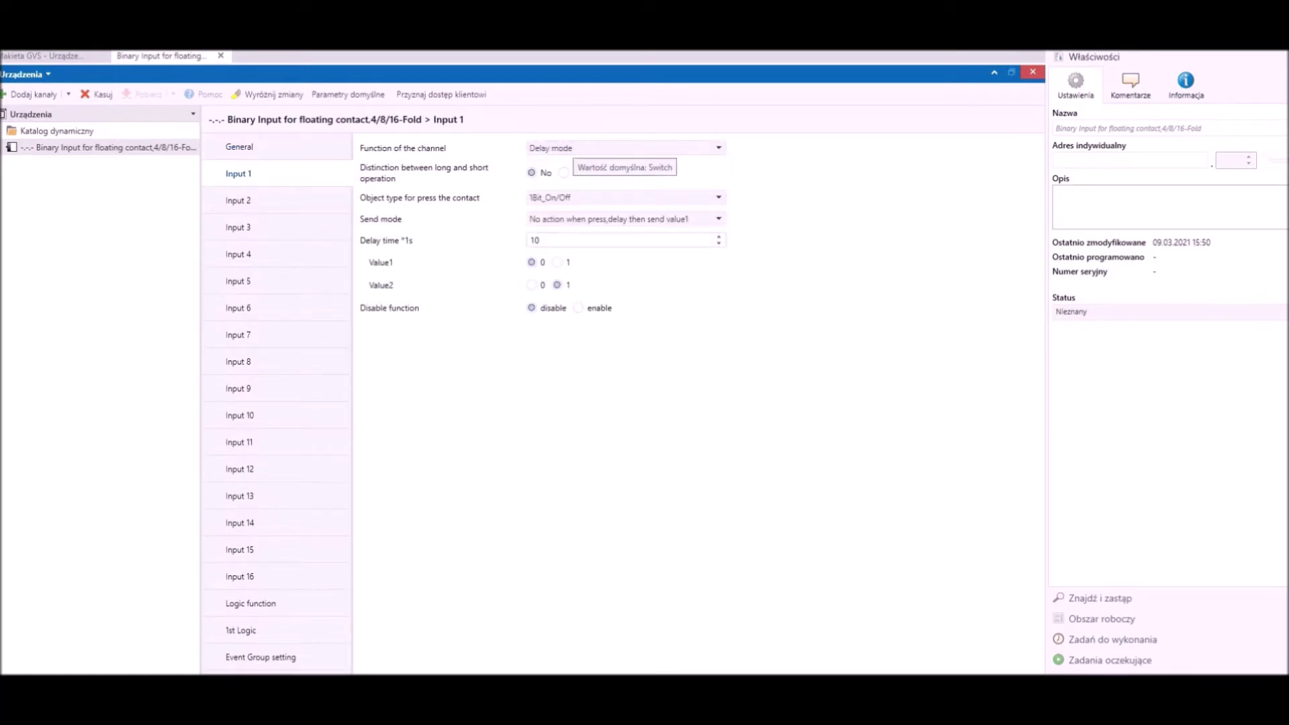
{"action": "left_click", "coordinate": [575, 148]}
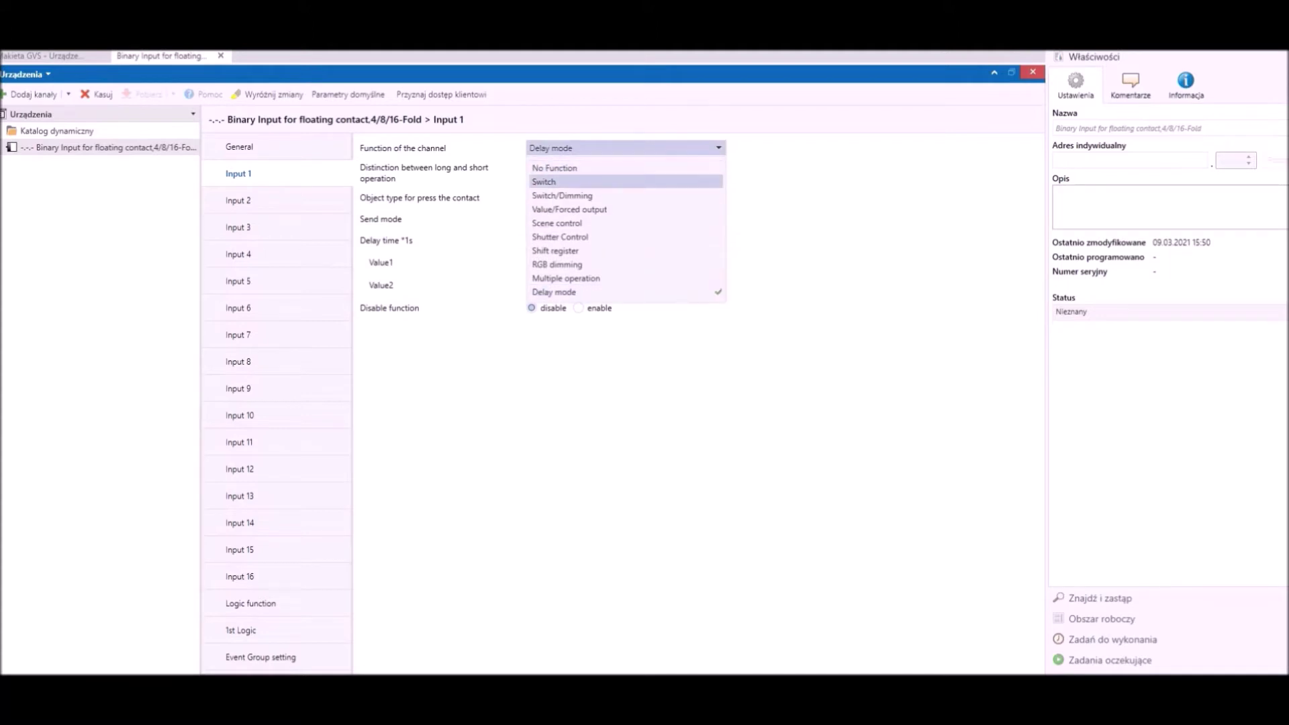
{"action": "left_click", "coordinate": [560, 181]}
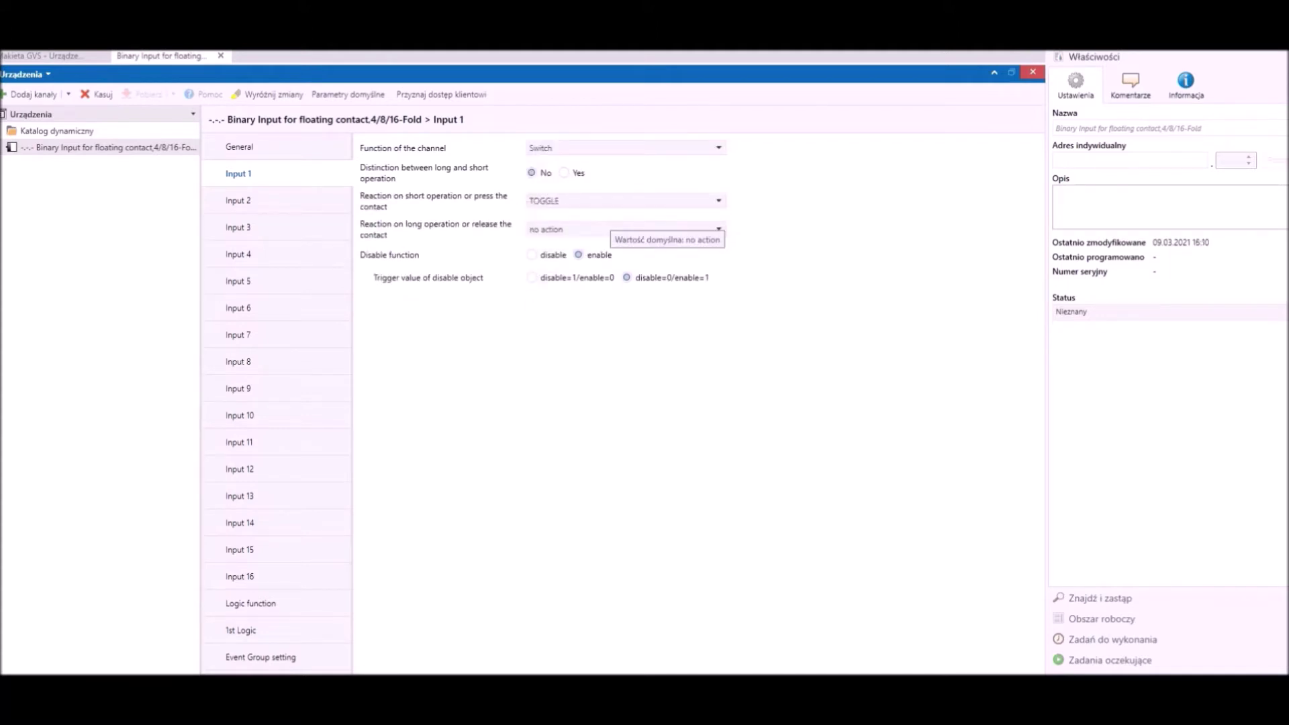
{"action": "left_click", "coordinate": [621, 229]}
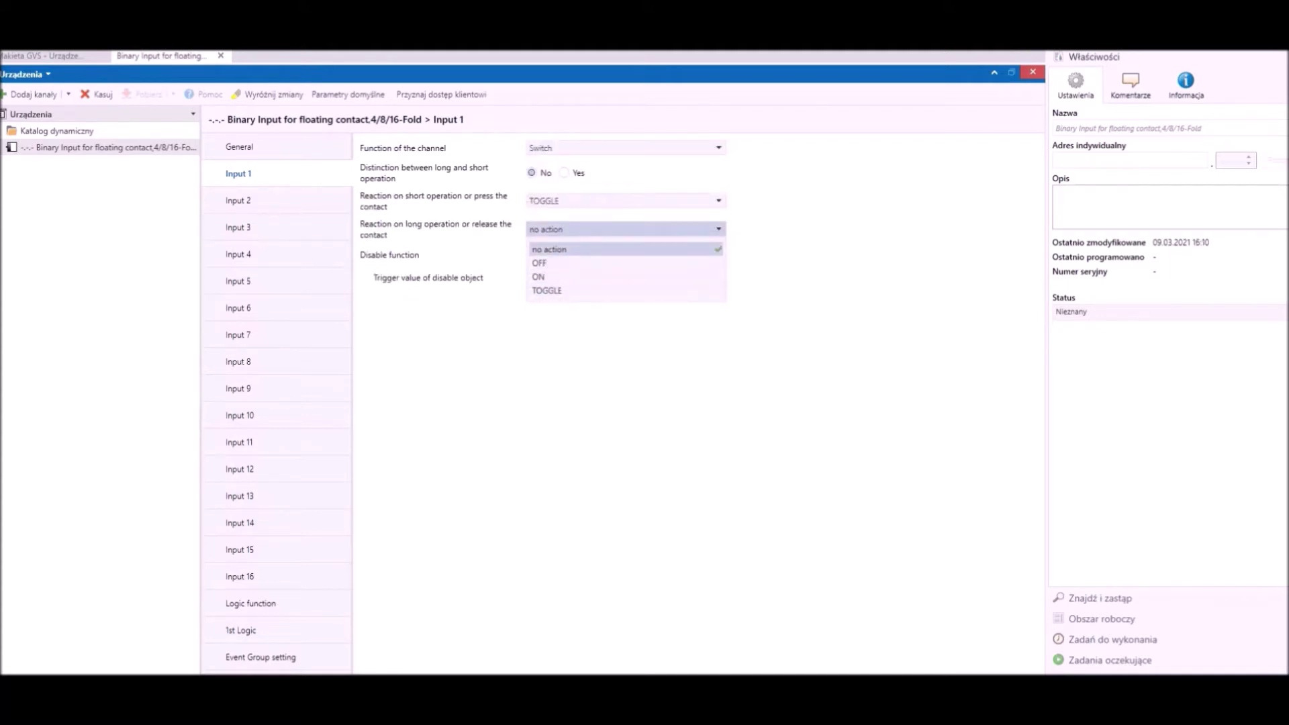
{"action": "left_click", "coordinate": [575, 250]}
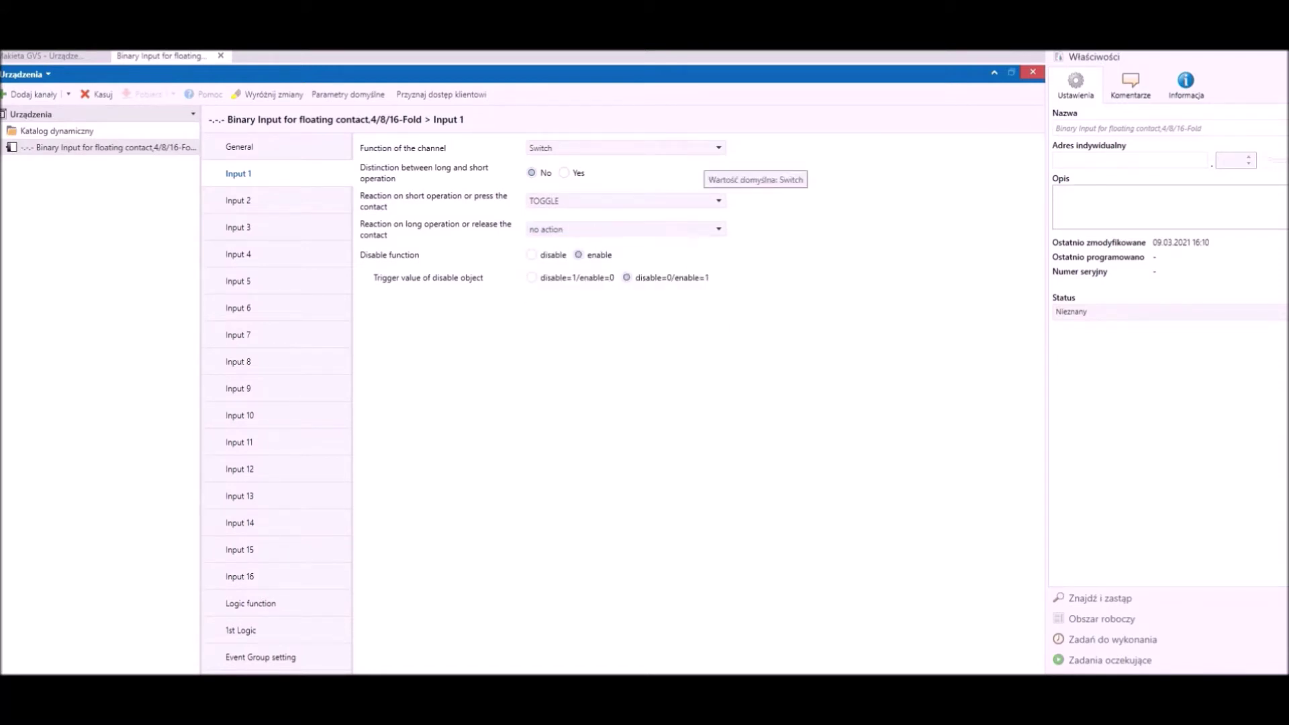
Step: Change Input 1 to Switch/Dimming with Steps dimming as the dimming mode, and view the long-operation and brightness-change options
{"action": "left_click", "coordinate": [704, 149]}
{"action": "left_click", "coordinate": [563, 196]}
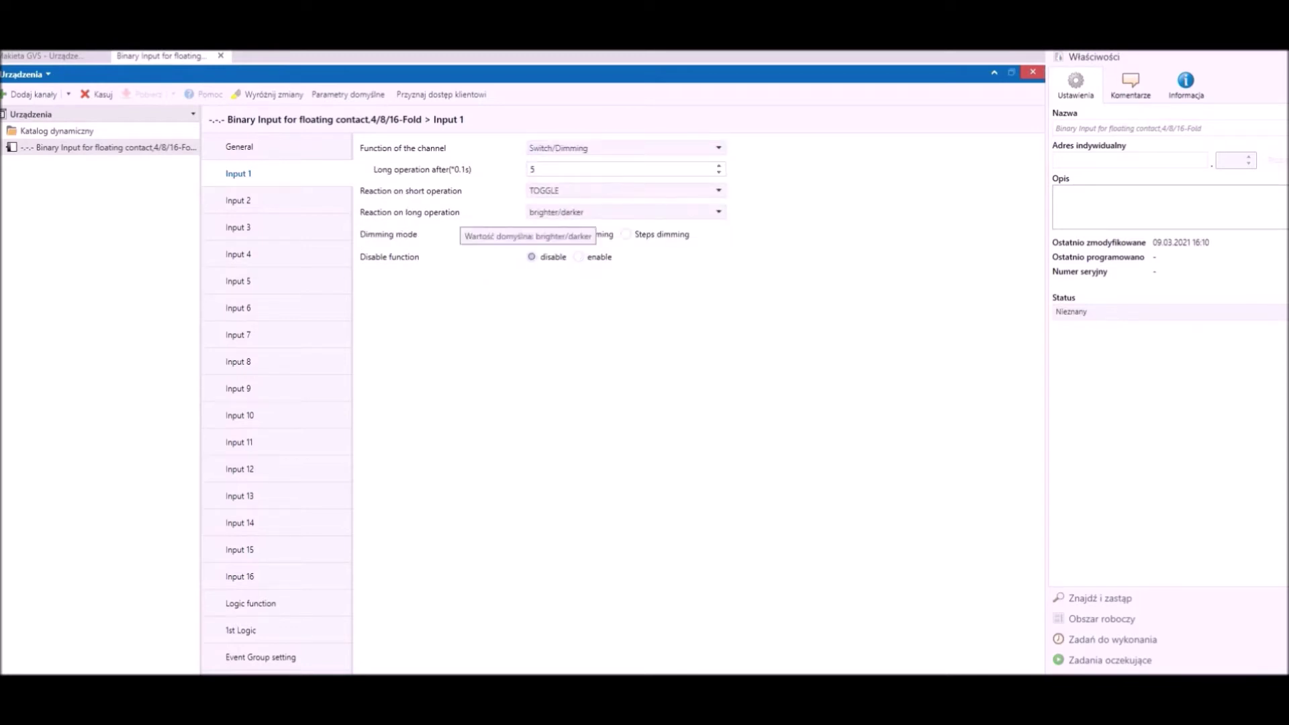
{"action": "left_click", "coordinate": [625, 213]}
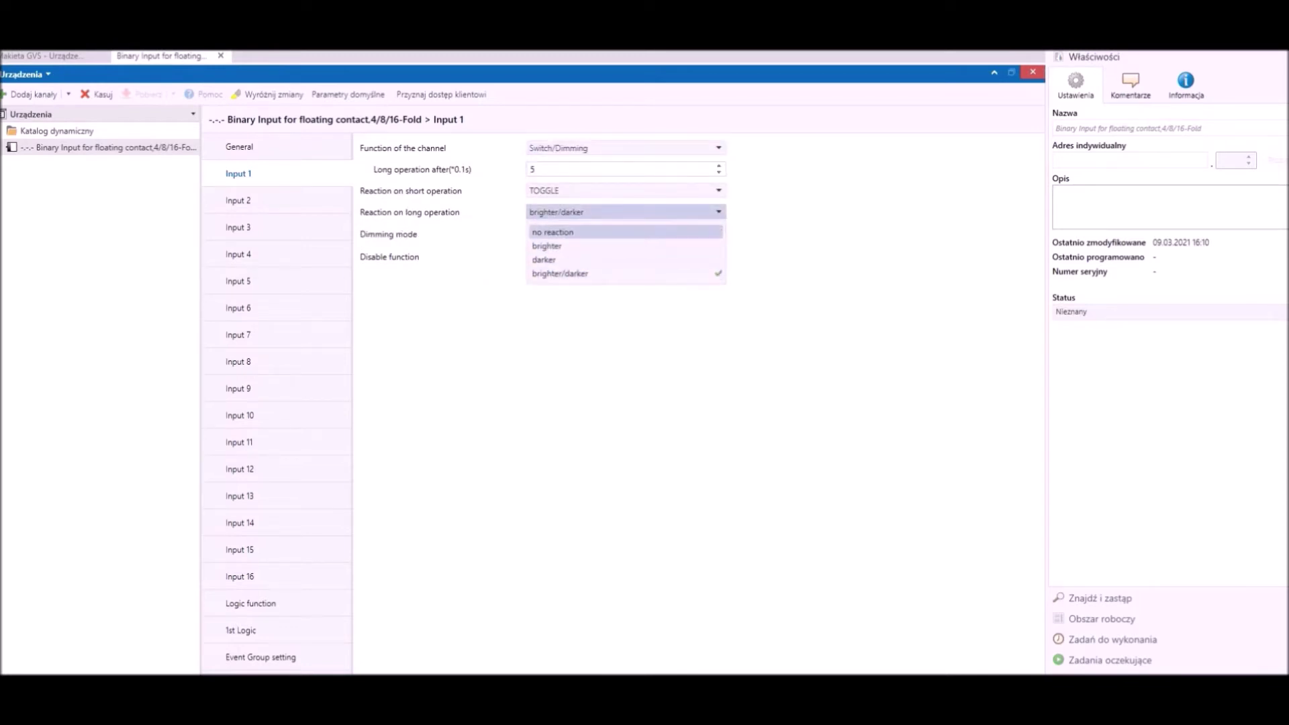
{"action": "left_click", "coordinate": [624, 212]}
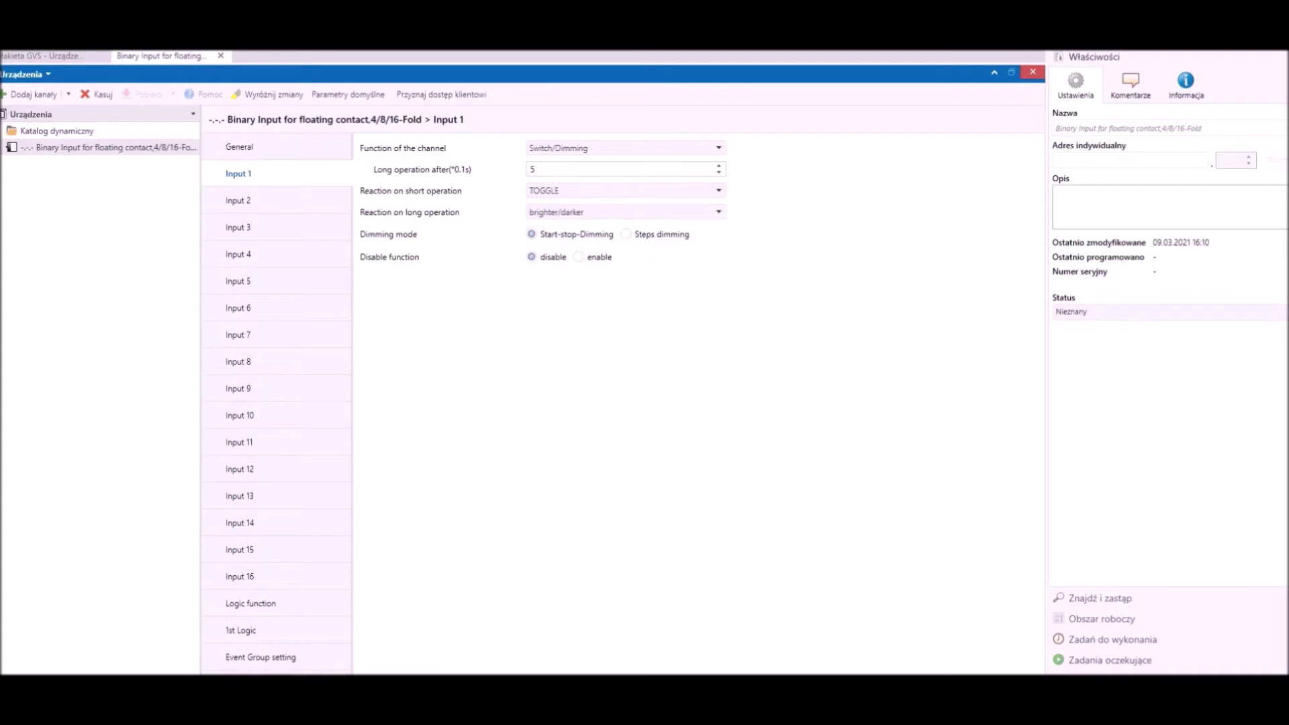
{"action": "left_click", "coordinate": [626, 235]}
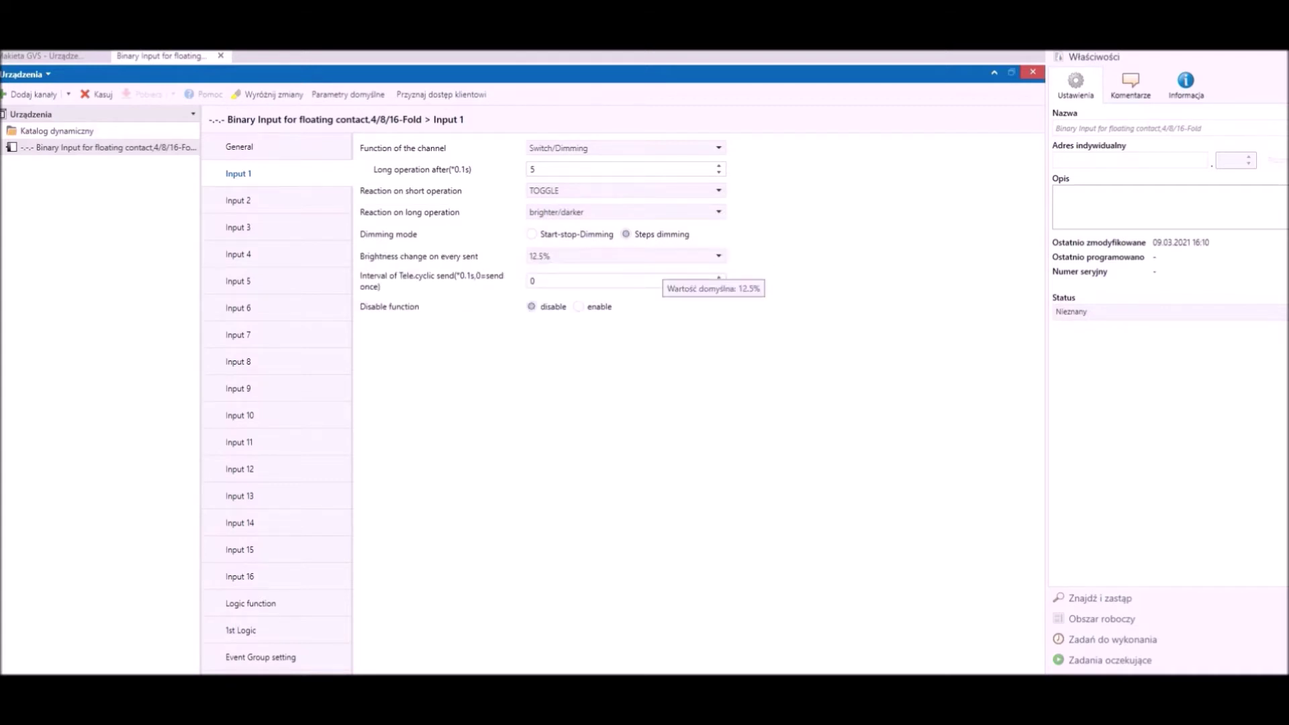
{"action": "left_click", "coordinate": [654, 256]}
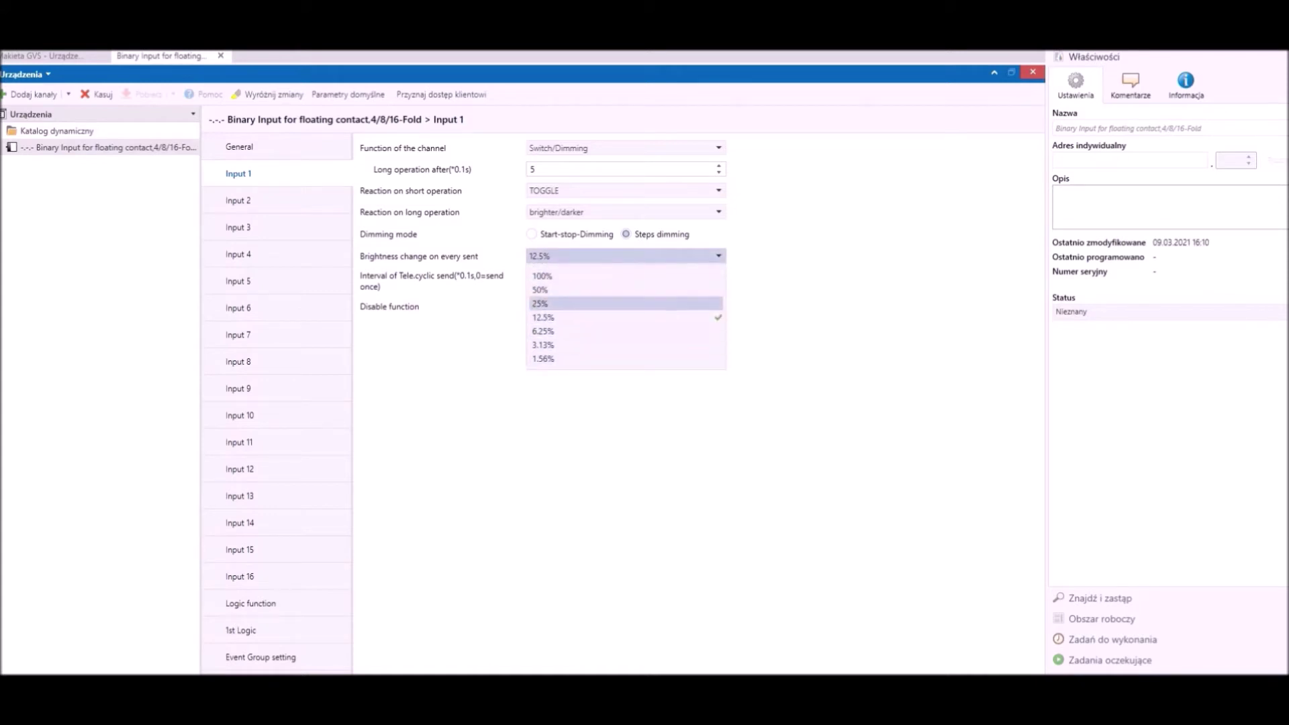
{"action": "key", "text": "Escape"}
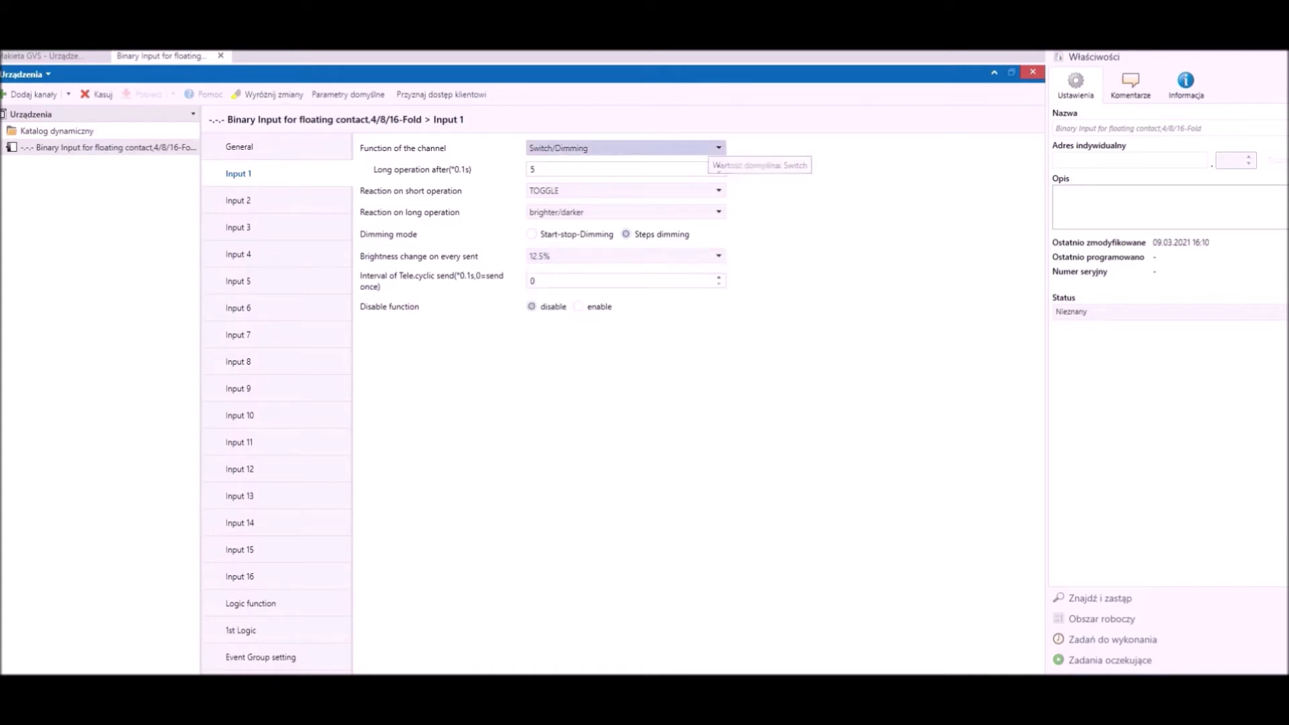
Step: Switch the Input 1 function to Value/Forced output, with 2byte value[0..65535] as the reaction on short operation
{"action": "left_click", "coordinate": [625, 147]}
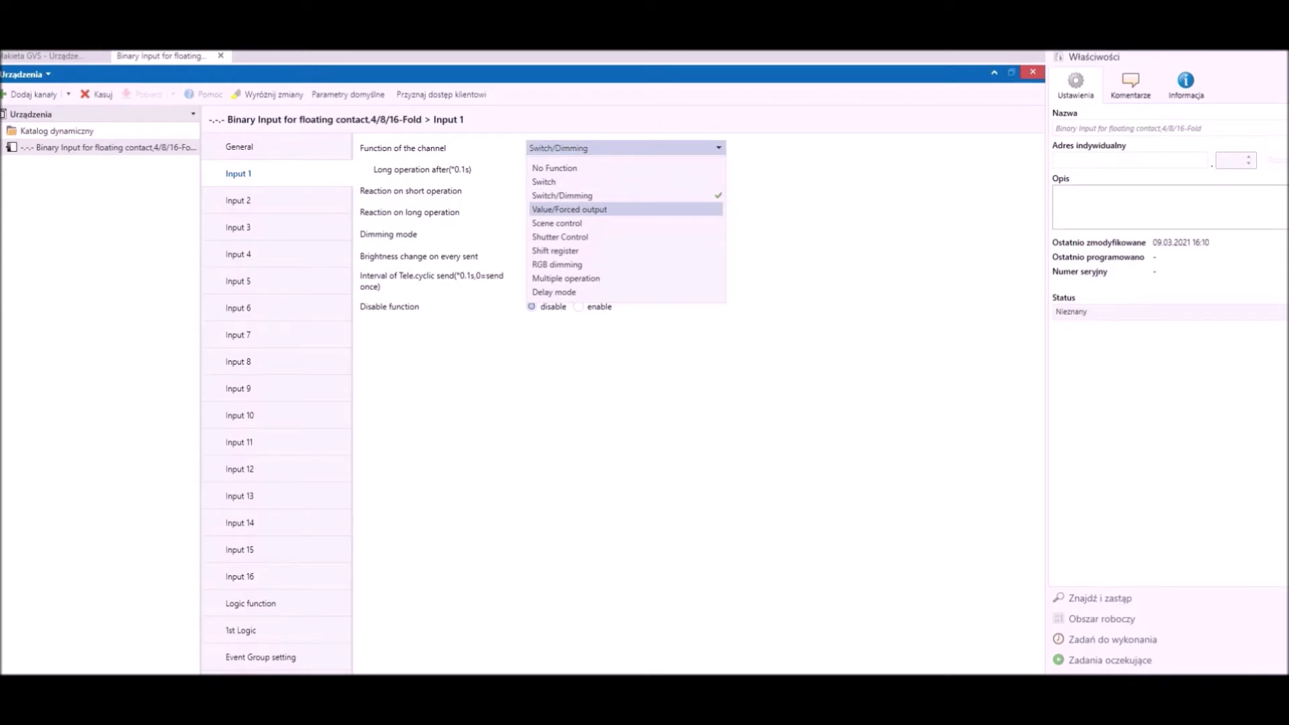
{"action": "left_click", "coordinate": [569, 209]}
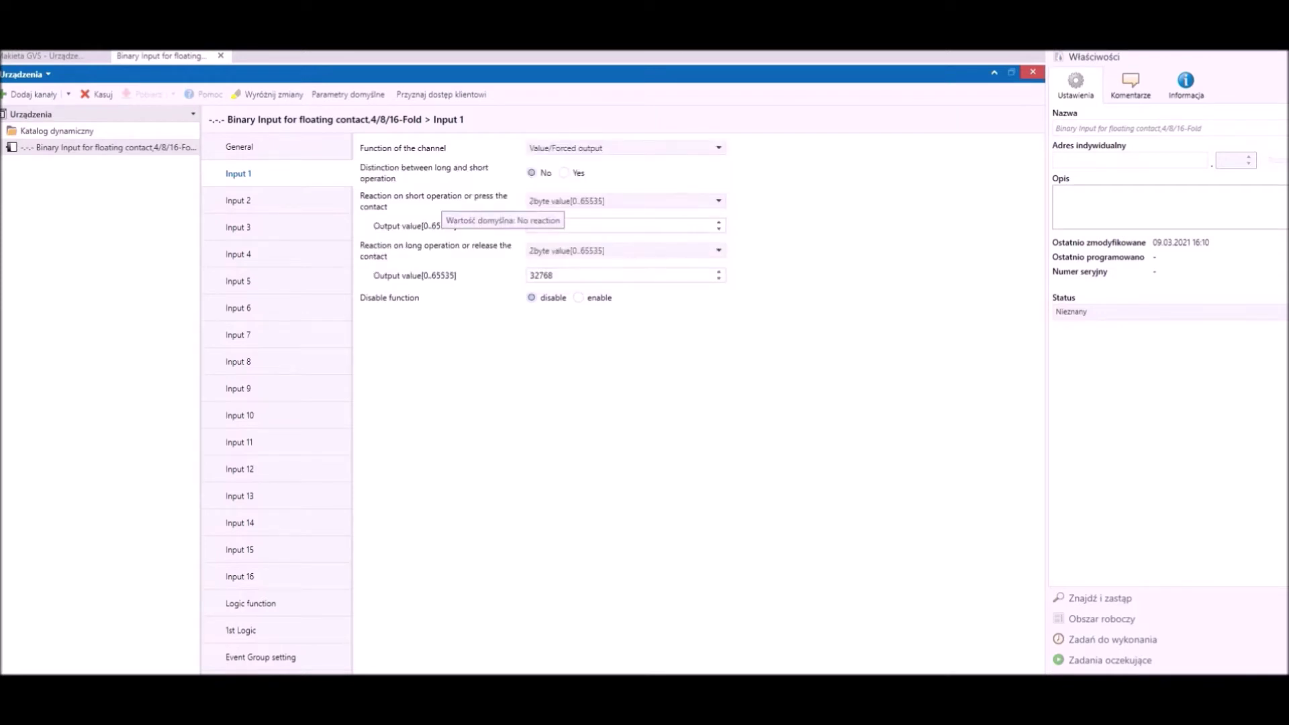
{"action": "left_click", "coordinate": [624, 201]}
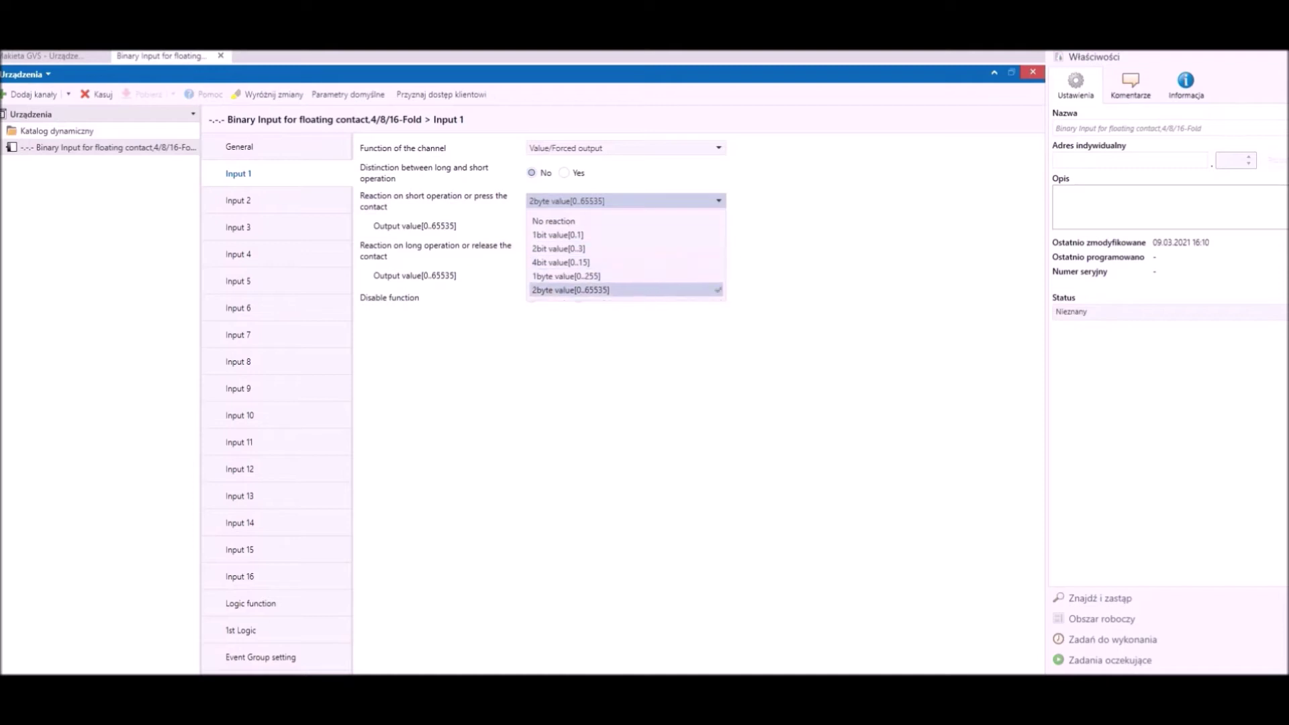
{"action": "left_click", "coordinate": [571, 290]}
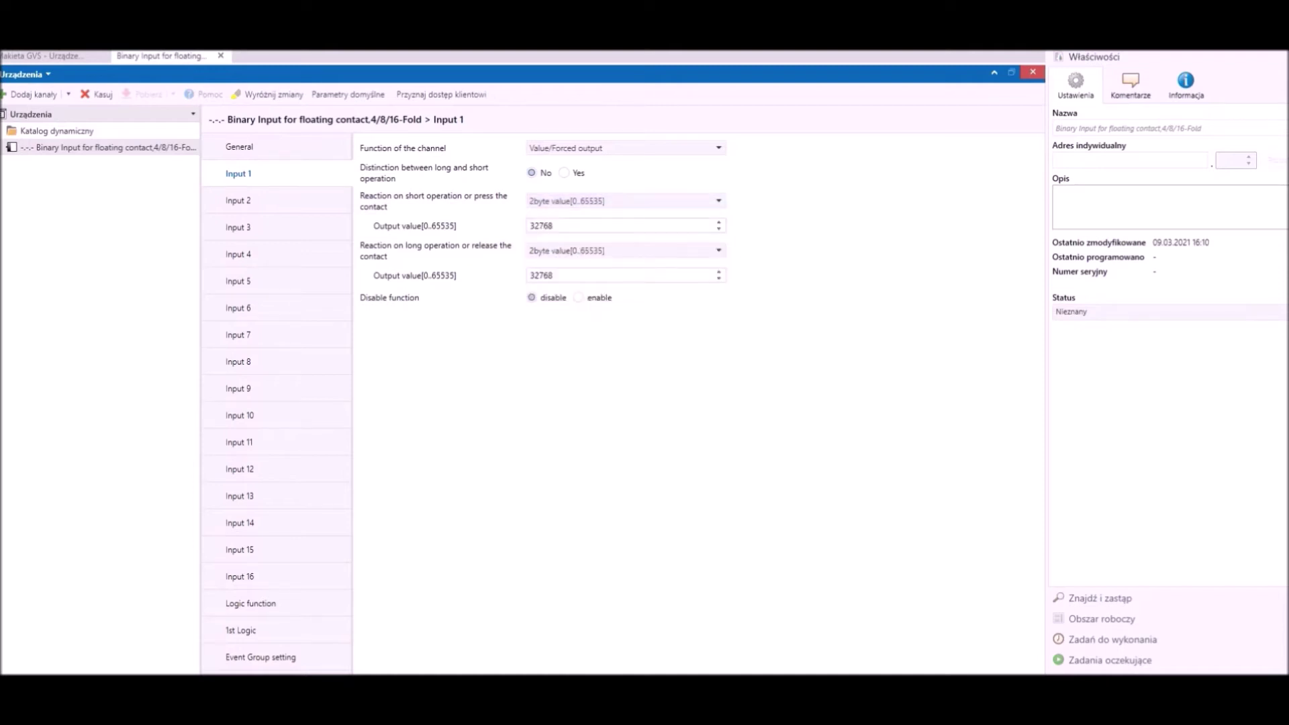
Step: Set the Input 1 function to Scene control, with Recall scene and Scene NO.2 for long operation or contact release
{"action": "left_click", "coordinate": [713, 148]}
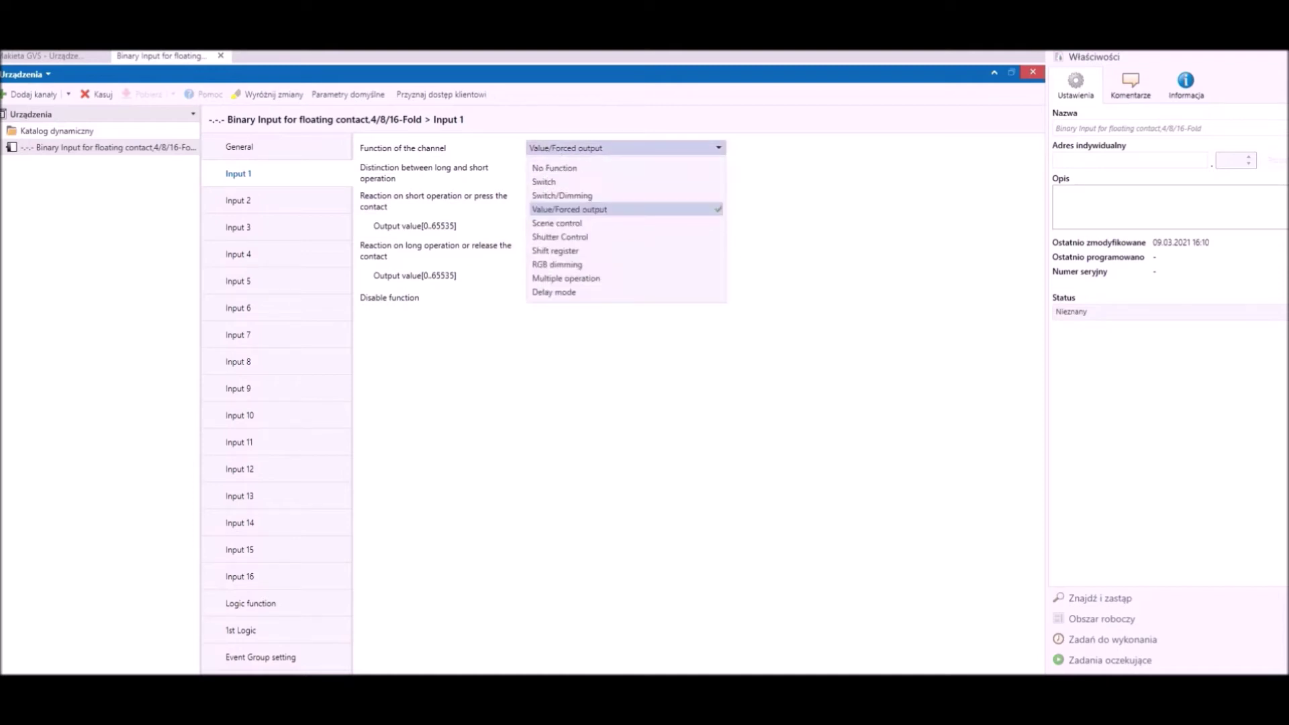
{"action": "left_click", "coordinate": [557, 223]}
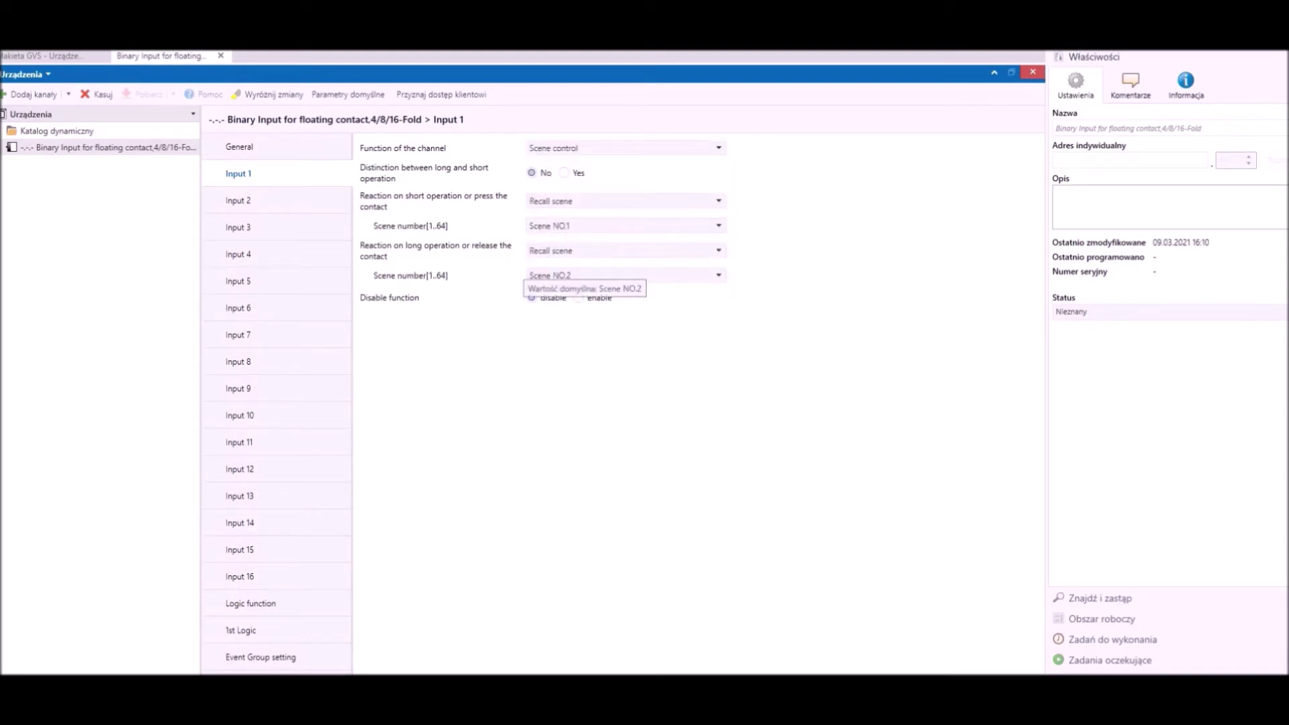
{"action": "left_click", "coordinate": [558, 275]}
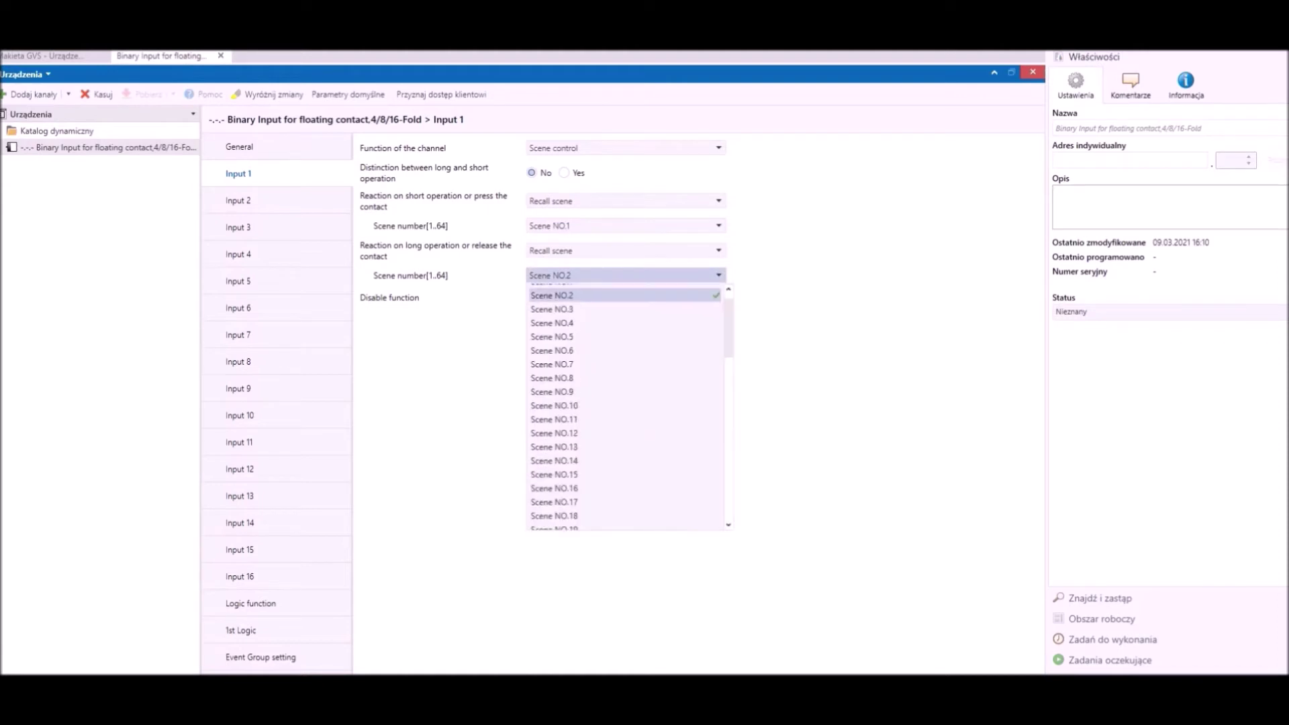
{"action": "left_click", "coordinate": [557, 310]}
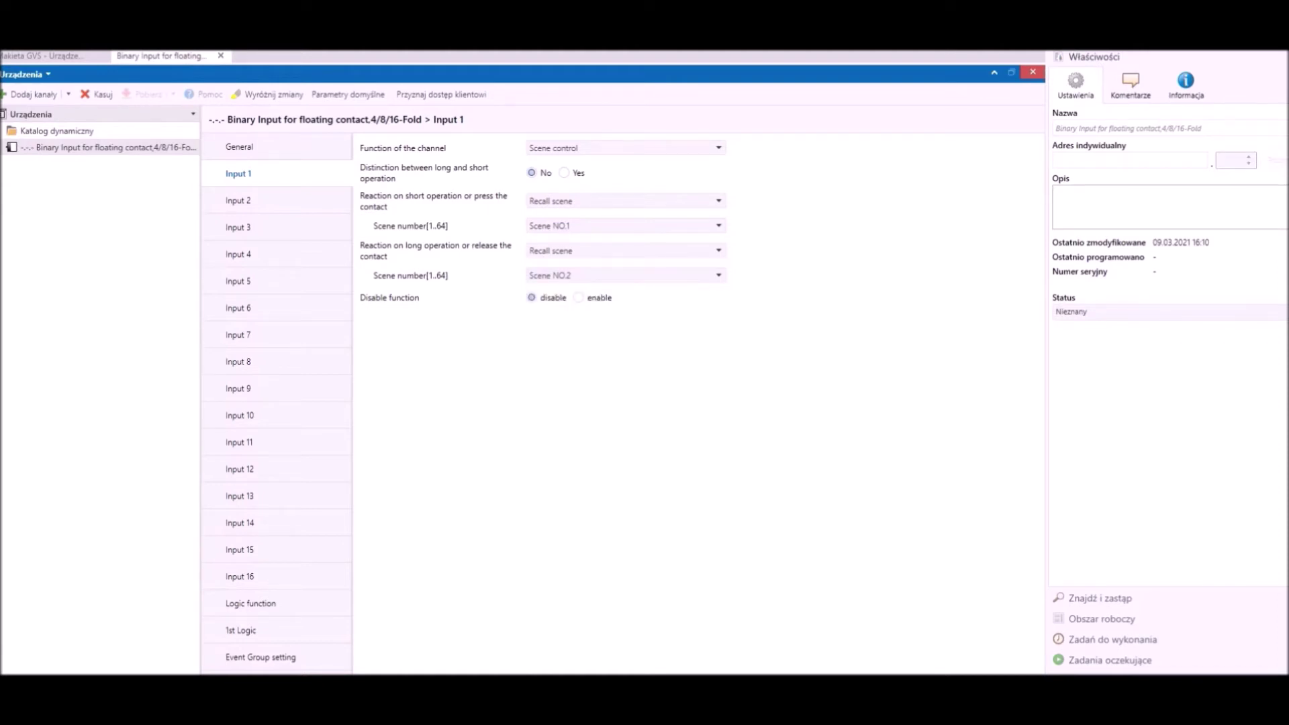
{"action": "left_click", "coordinate": [558, 251]}
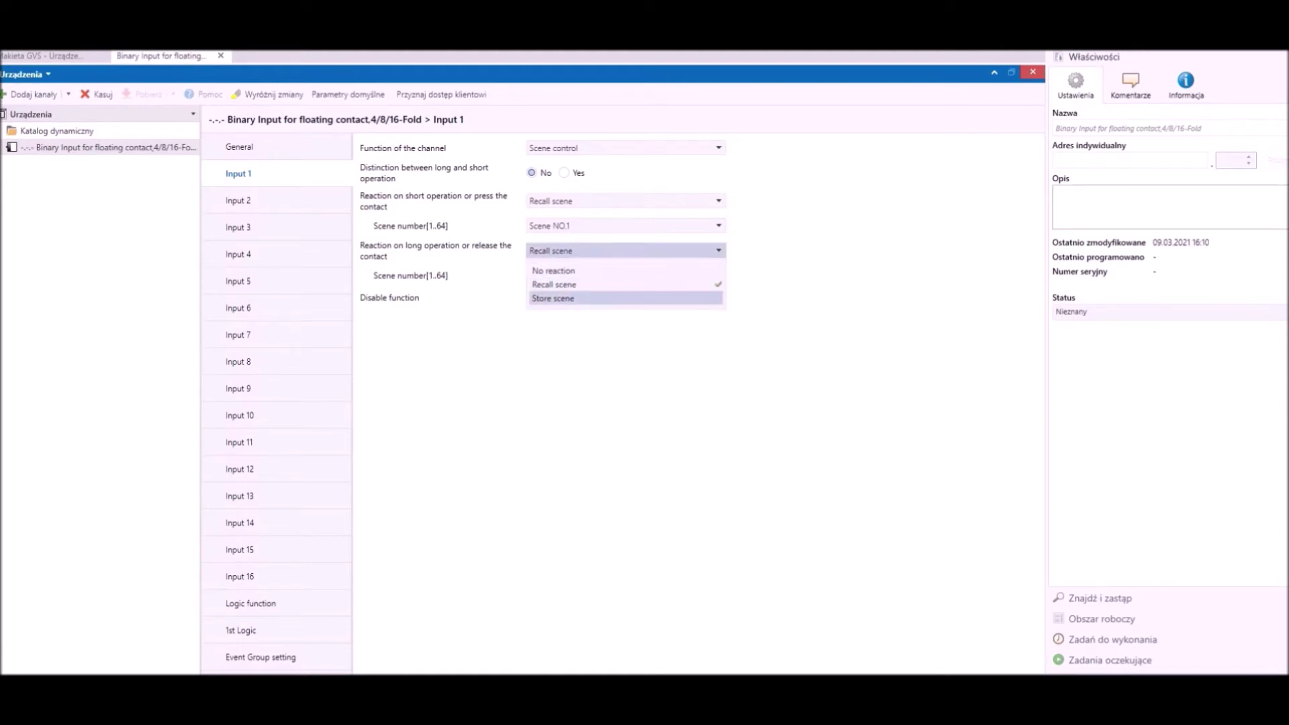
{"action": "left_click", "coordinate": [557, 285]}
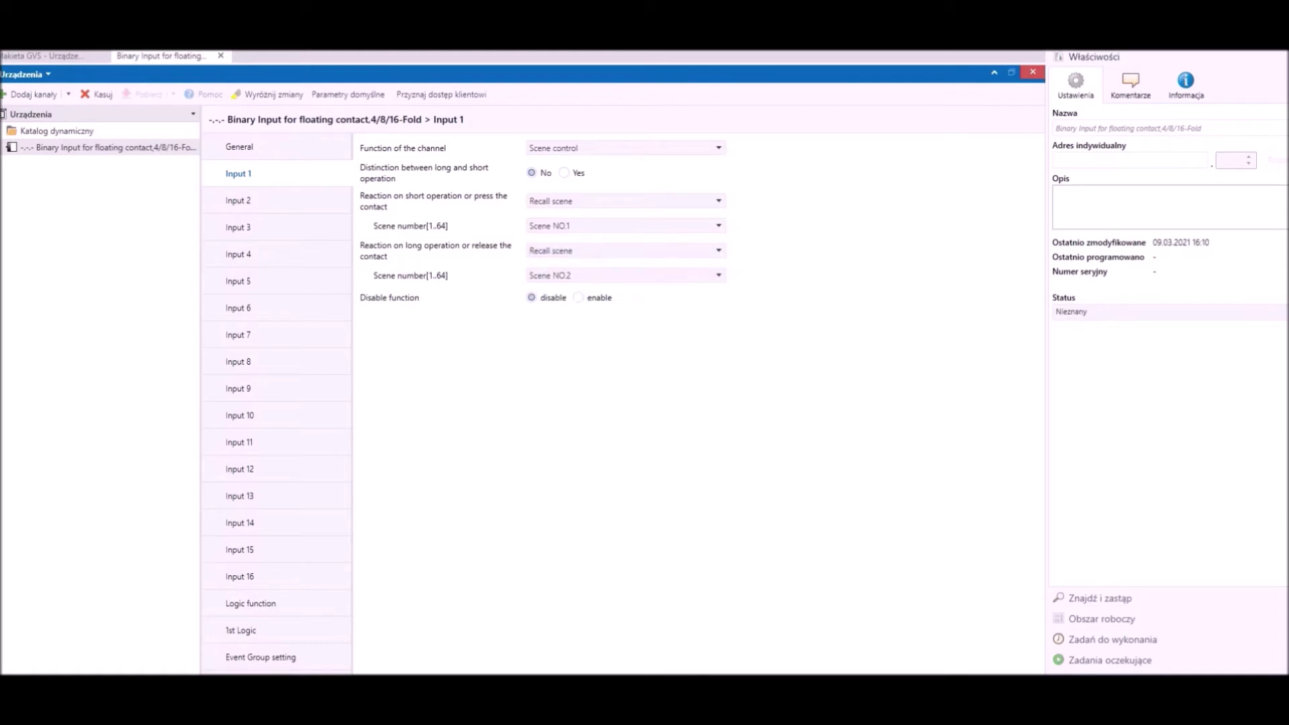
Step: Set the Input 1 function to Shutter Control and review the available reactions for short and long operation
{"action": "left_click", "coordinate": [626, 148]}
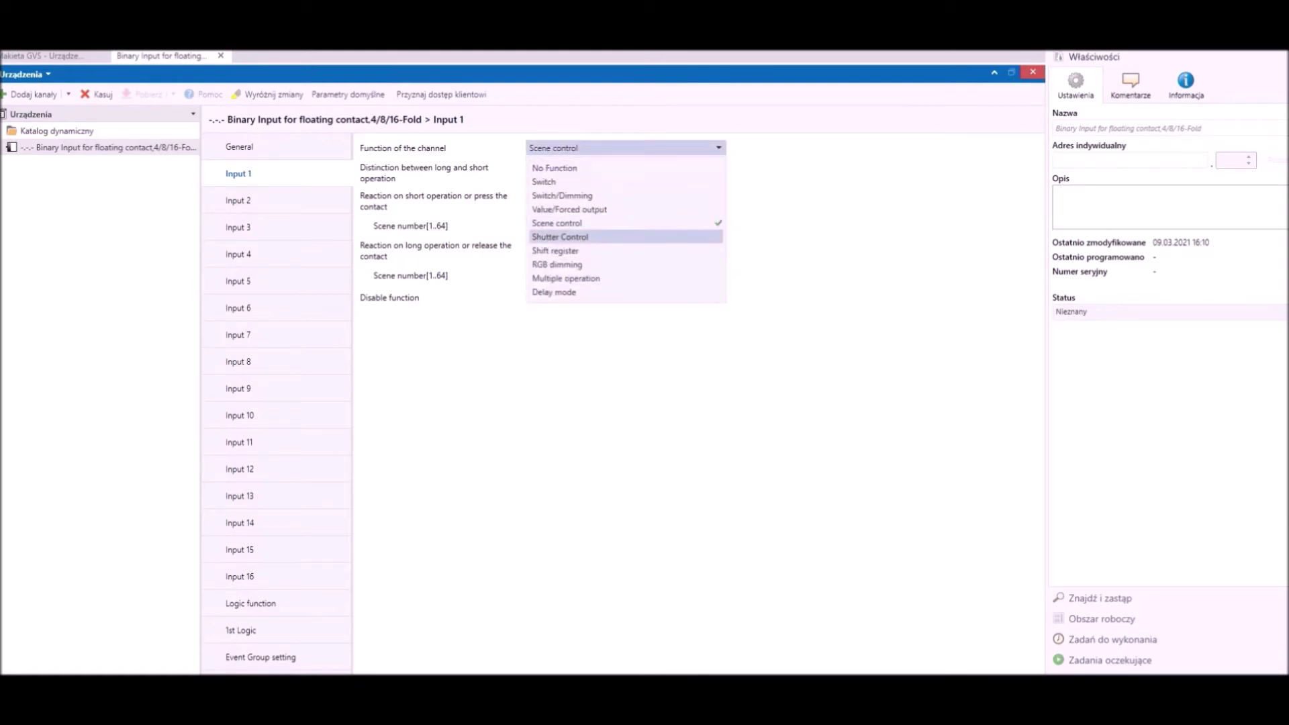
{"action": "left_click", "coordinate": [561, 237]}
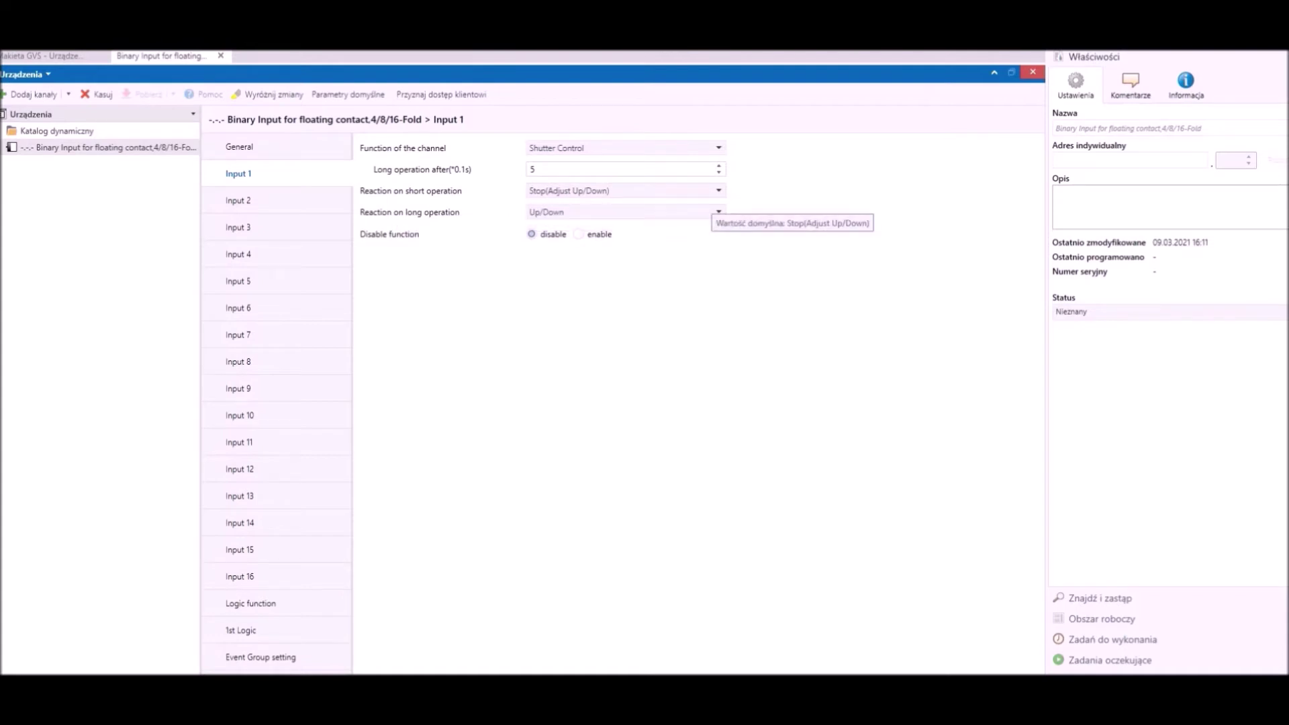
{"action": "left_click", "coordinate": [718, 191]}
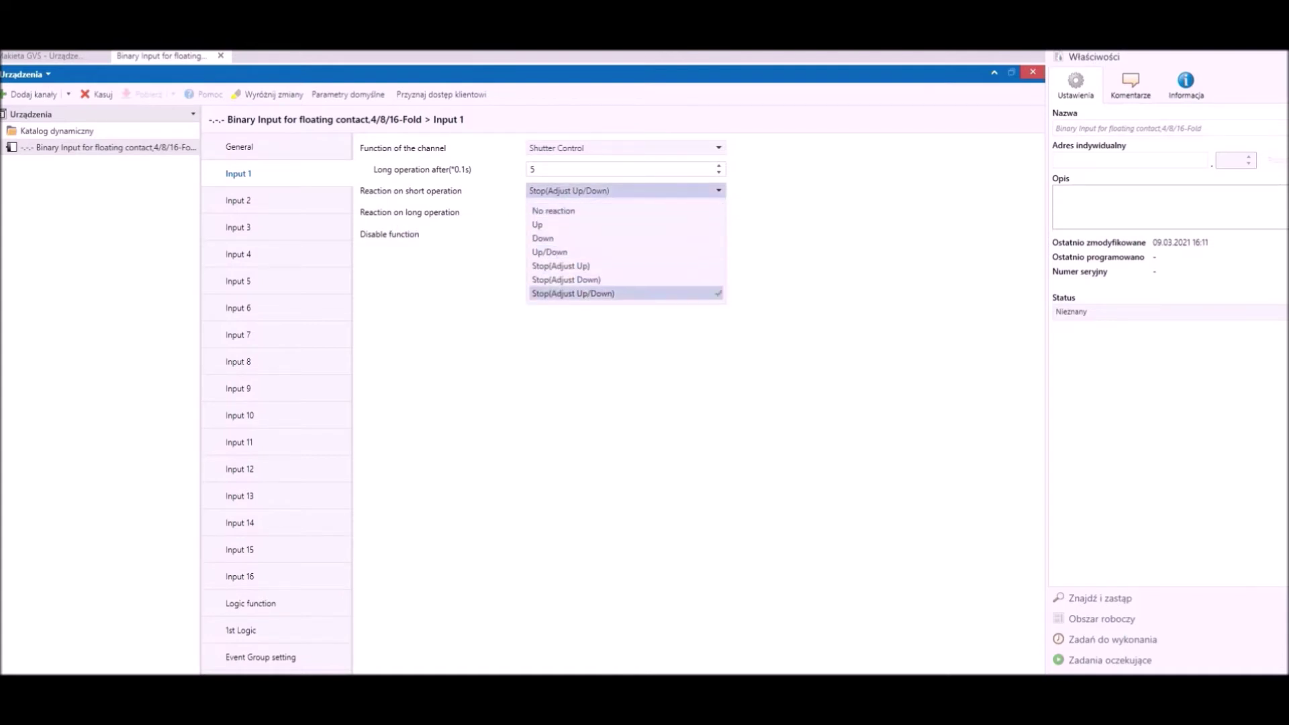
{"action": "left_click", "coordinate": [685, 190]}
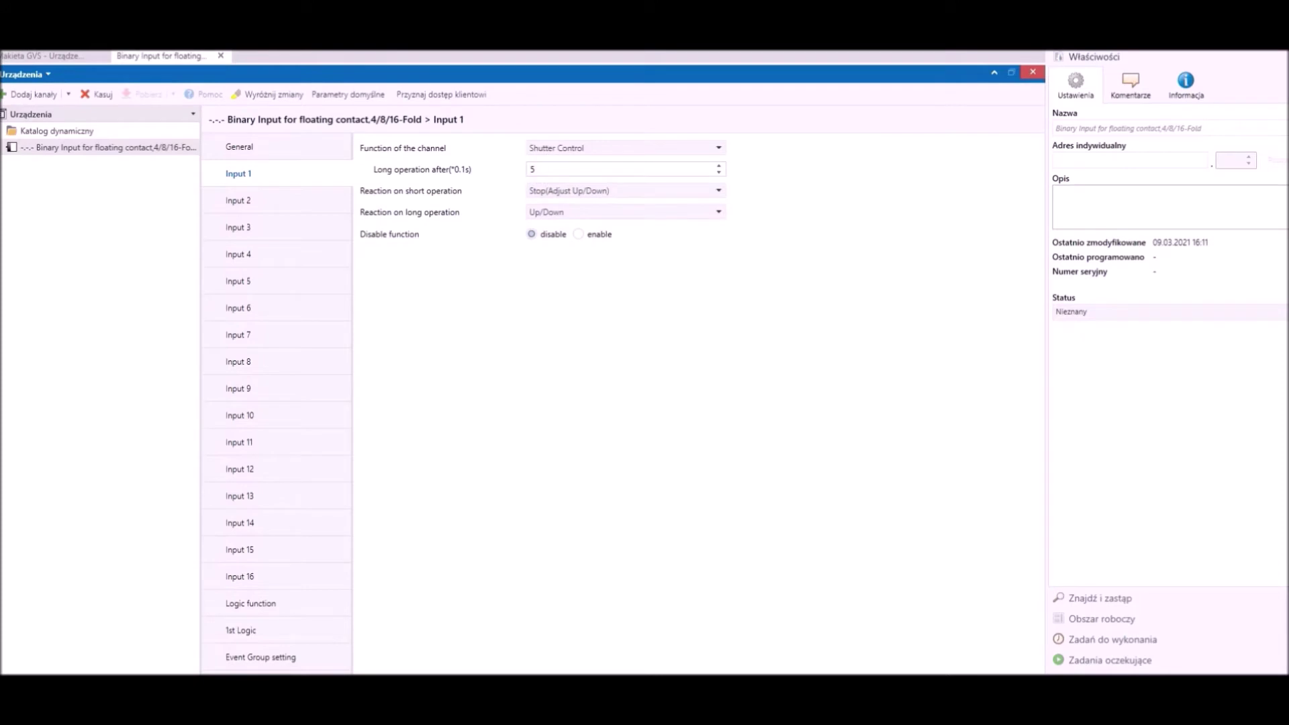
{"action": "left_click", "coordinate": [537, 212]}
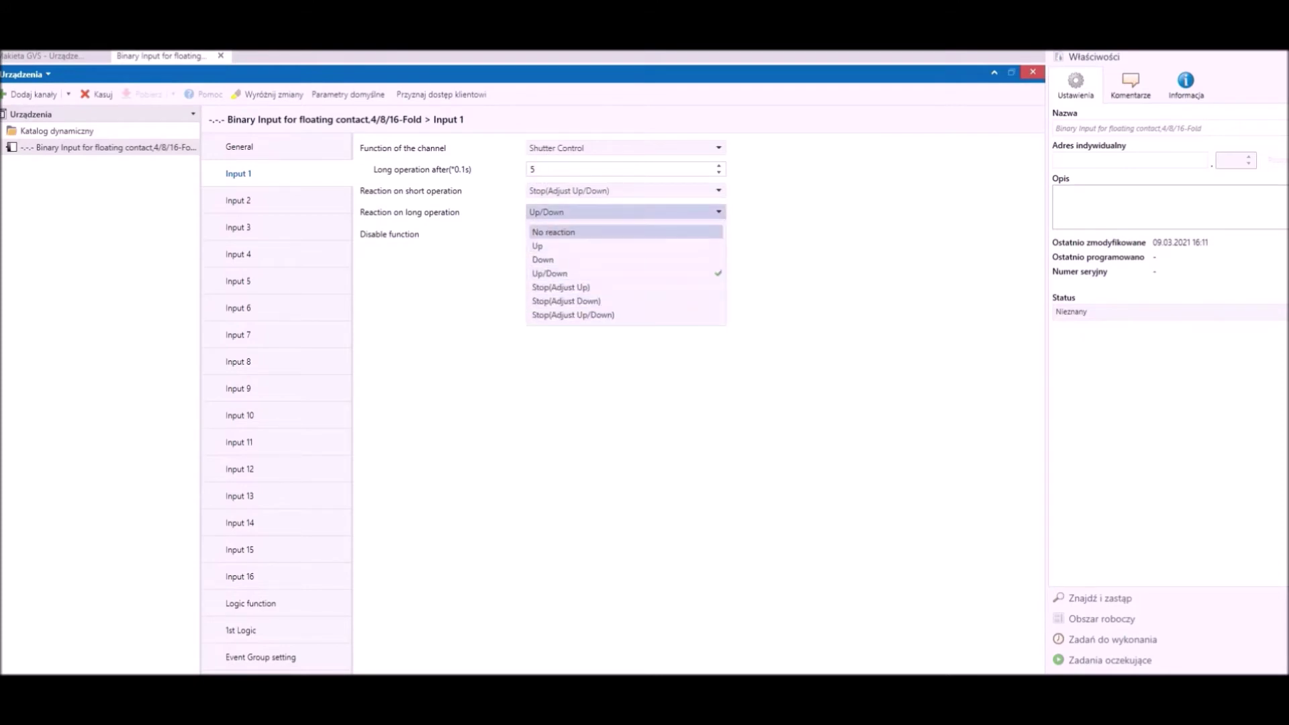
{"action": "left_click", "coordinate": [543, 212]}
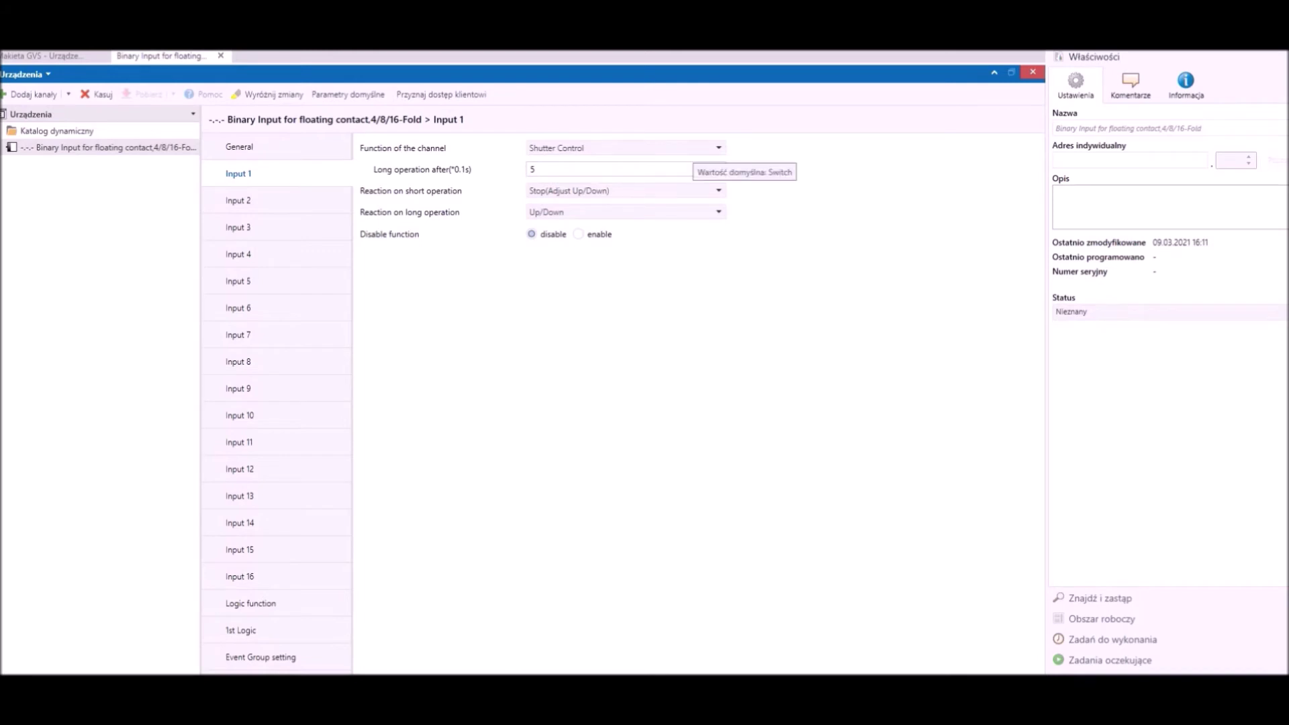
Step: Set the Input 1 function to Shift register, try Shift without step value, and return the shift type to Shift by step value
{"action": "left_click", "coordinate": [692, 149]}
{"action": "key", "text": "Up"}
{"action": "key", "text": "Up"}
{"action": "key", "text": "Down"}
{"action": "key", "text": "Down"}
{"action": "key", "text": "Down"}
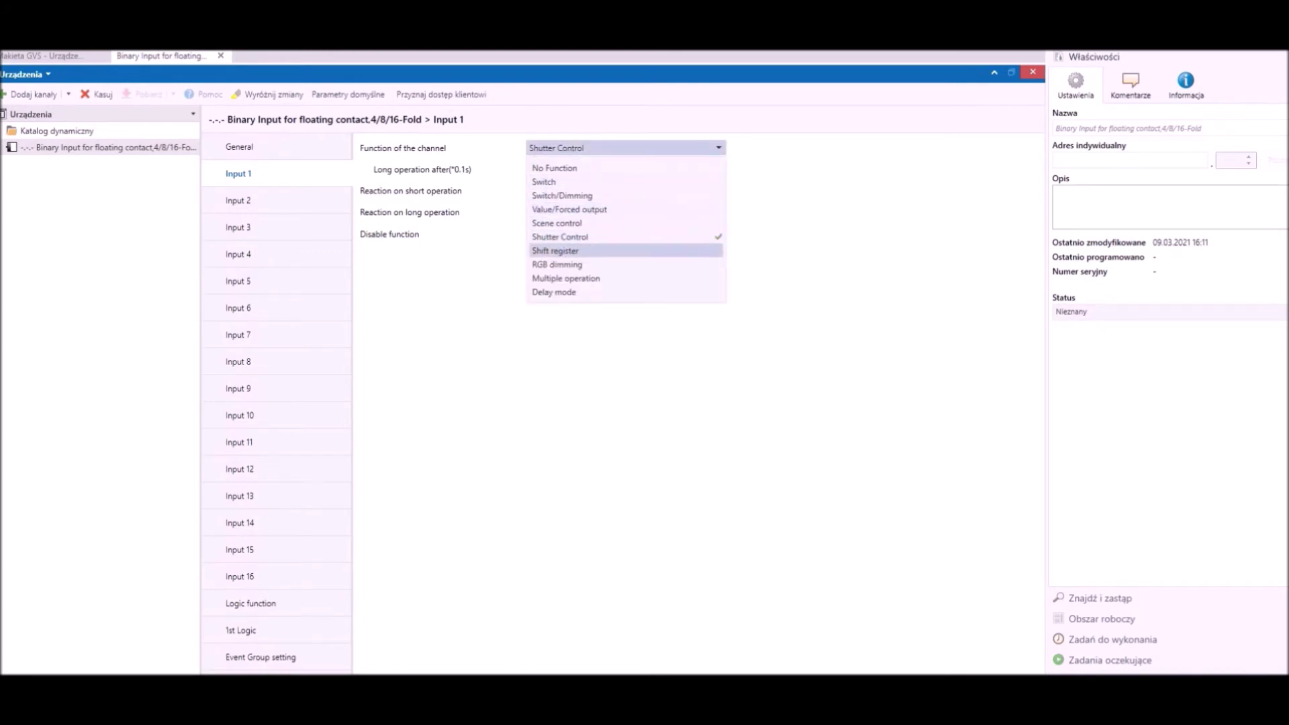
{"action": "key", "text": "Return"}
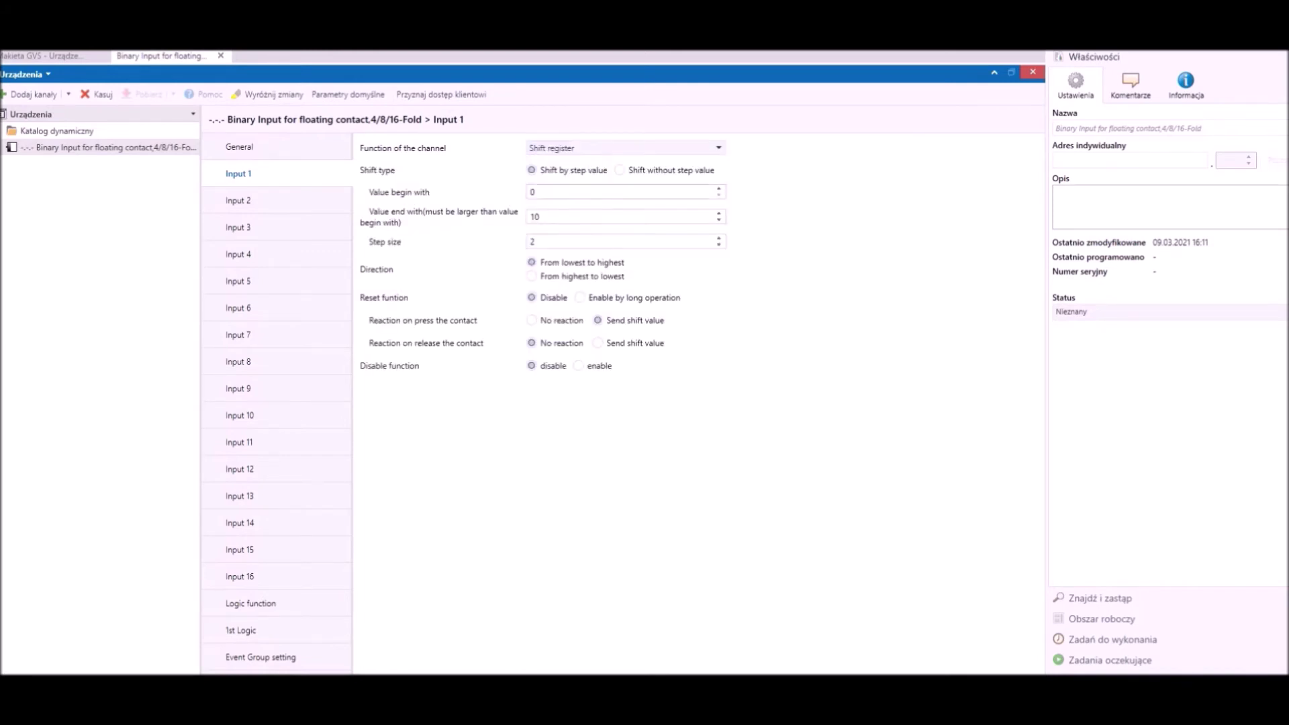
{"action": "left_click", "coordinate": [620, 171]}
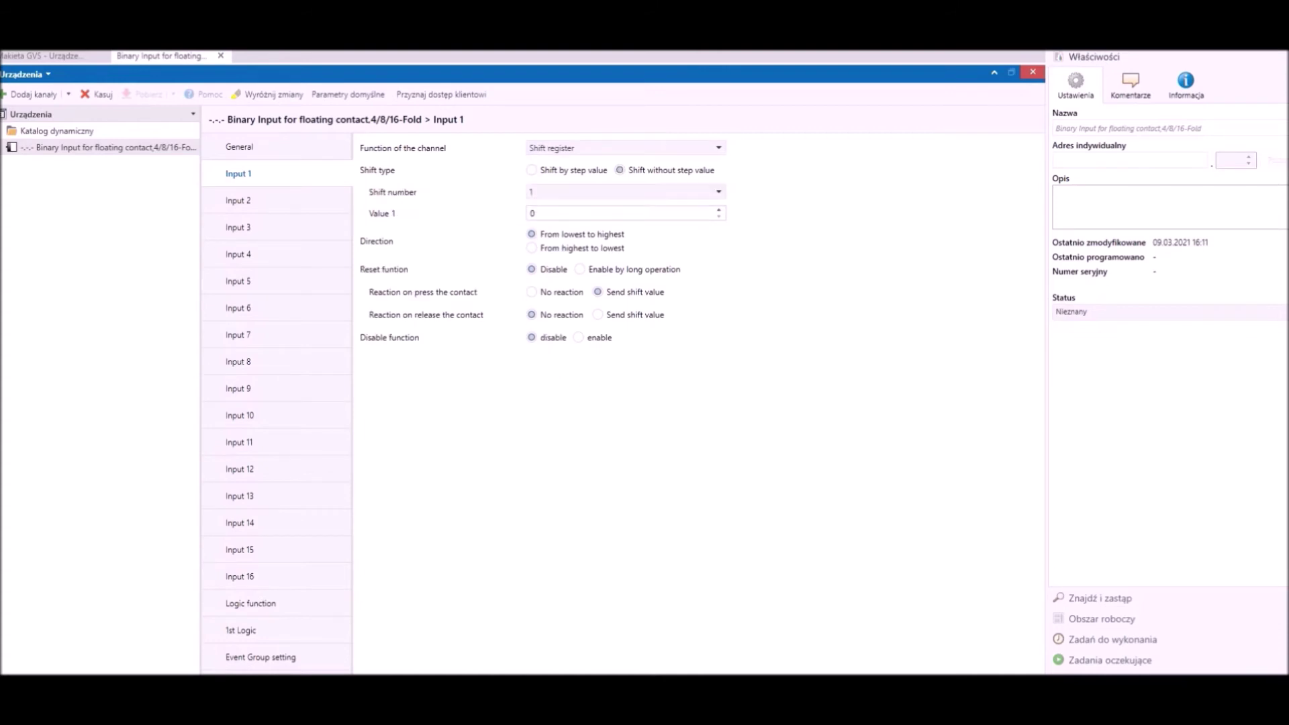
{"action": "key", "text": "Left"}
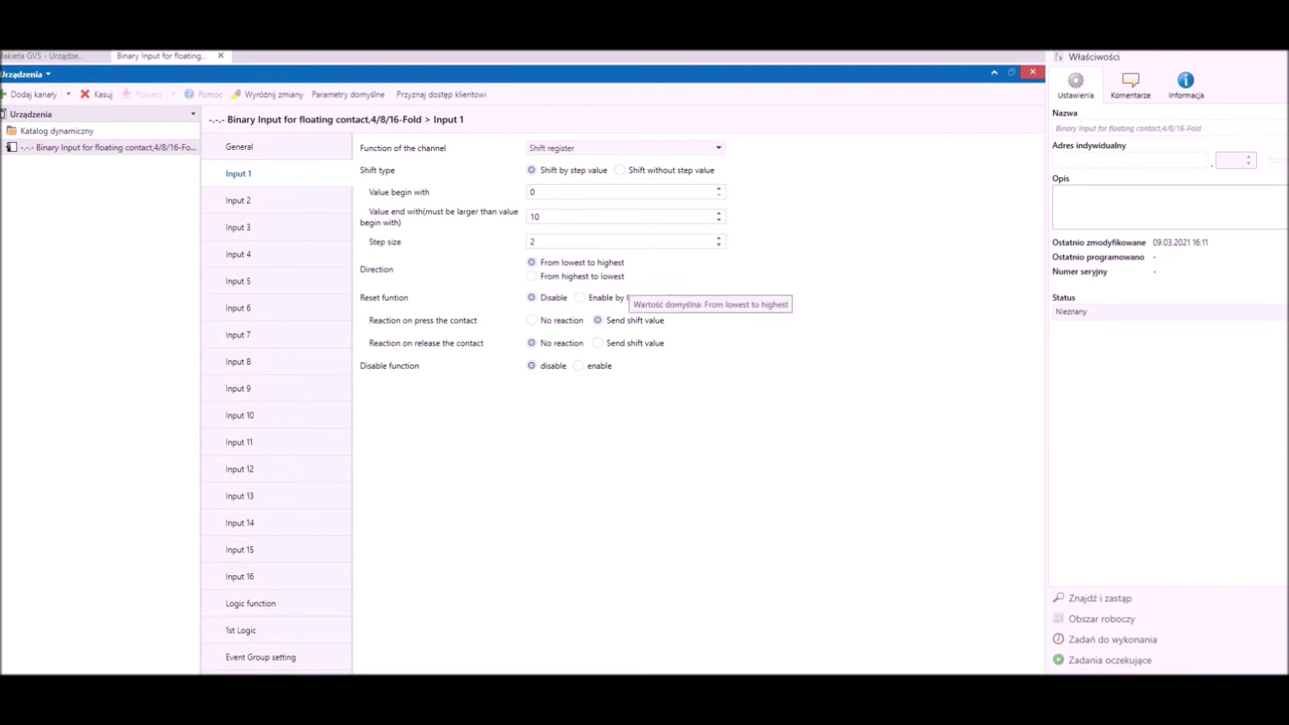
Step: Set the Input 1 channel function to RGB dimming
{"action": "left_click", "coordinate": [719, 148]}
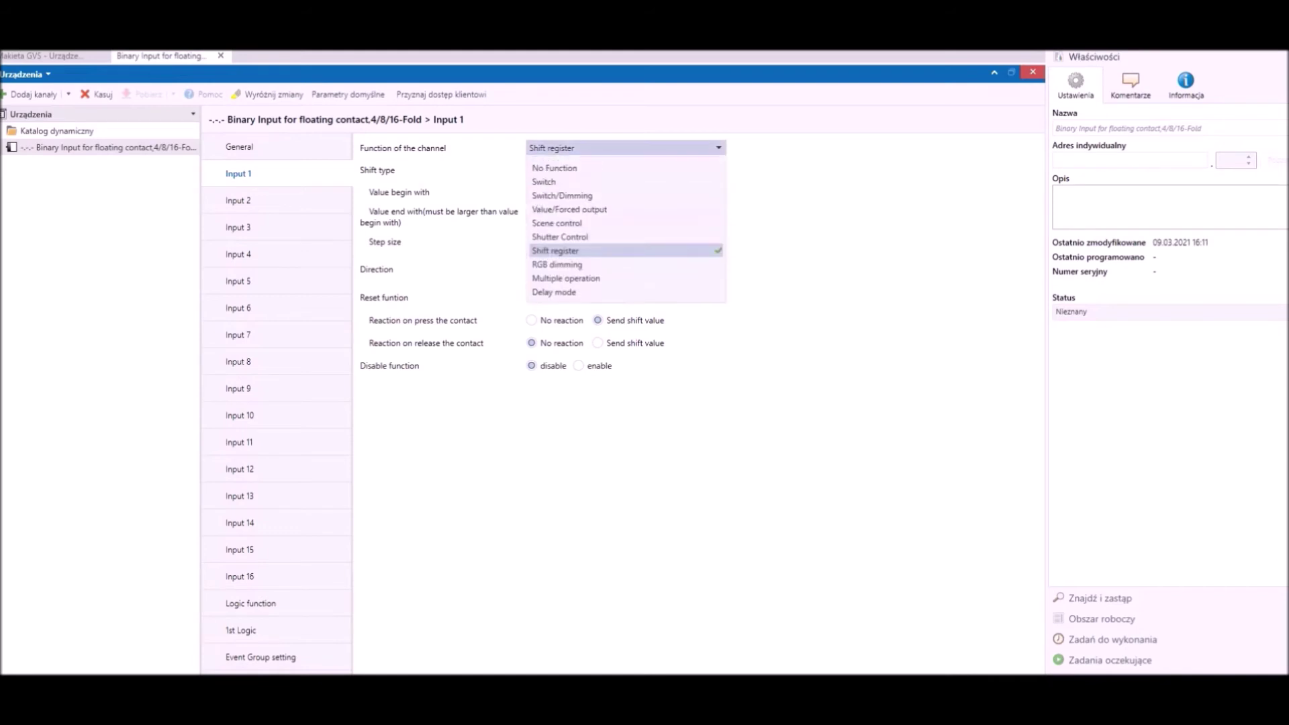
{"action": "left_click", "coordinate": [558, 265]}
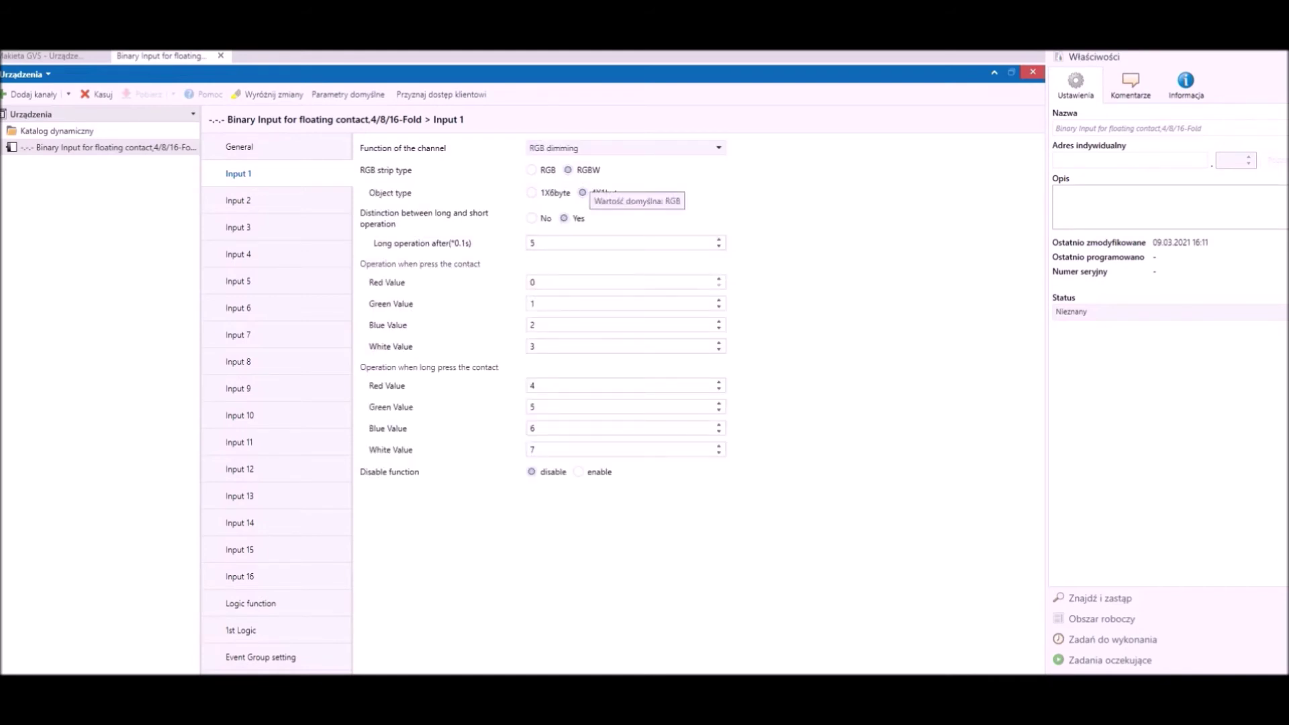
Step: Compare the RGB and RGBW strip types for Input 1, ending with RGB and the distinction between long and short operation set to Yes
{"action": "left_click", "coordinate": [532, 170]}
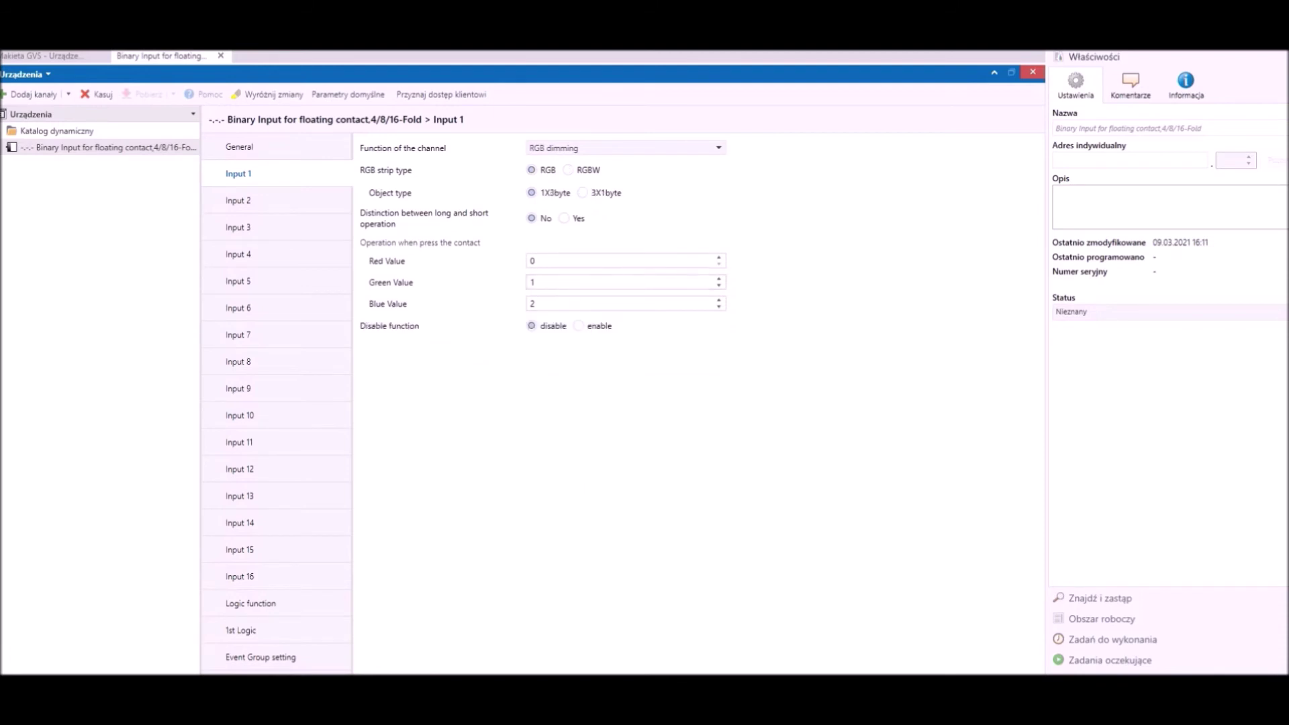
{"action": "left_click", "coordinate": [569, 170]}
{"action": "left_click", "coordinate": [564, 218]}
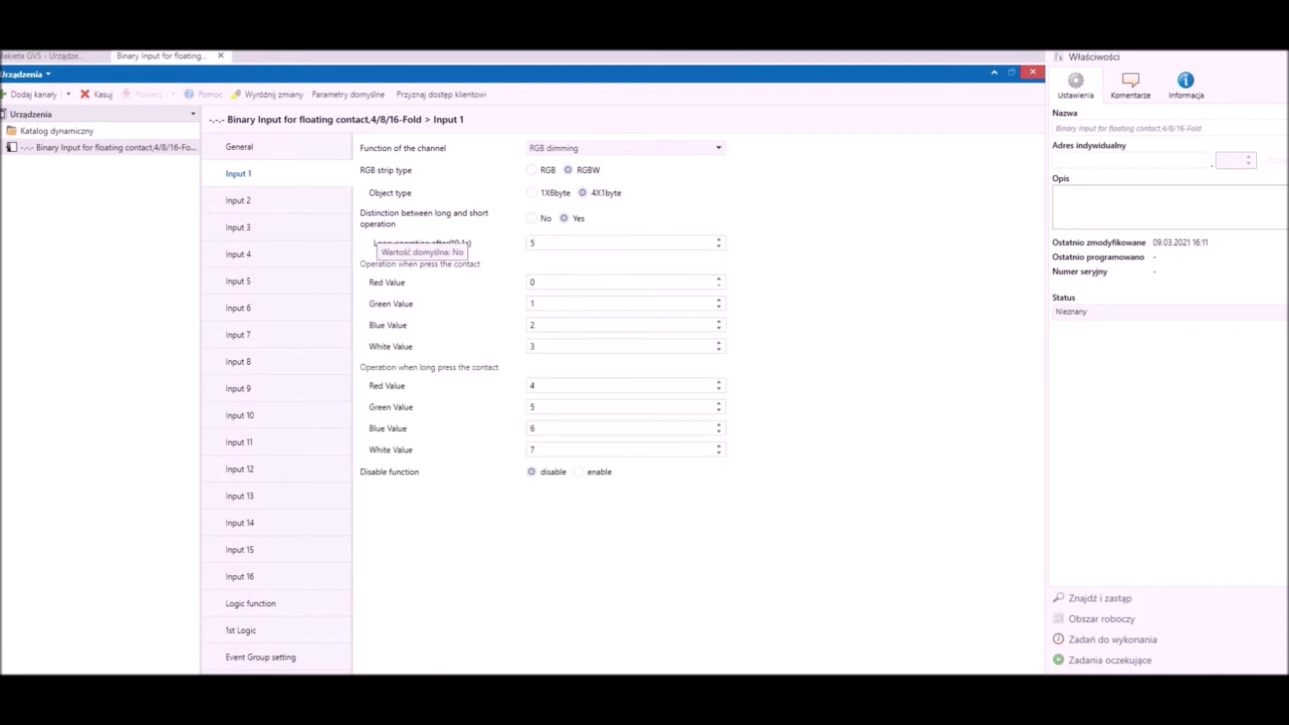
{"action": "left_click", "coordinate": [532, 218]}
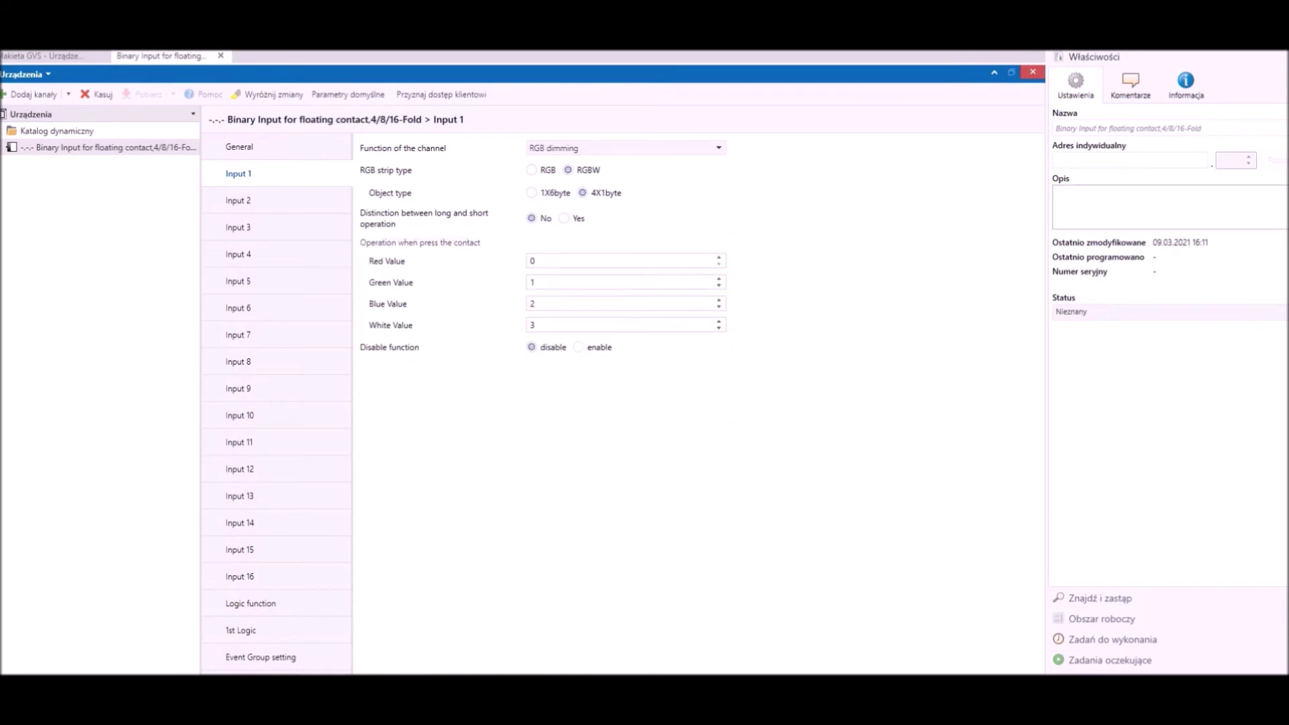
{"action": "left_click", "coordinate": [532, 170]}
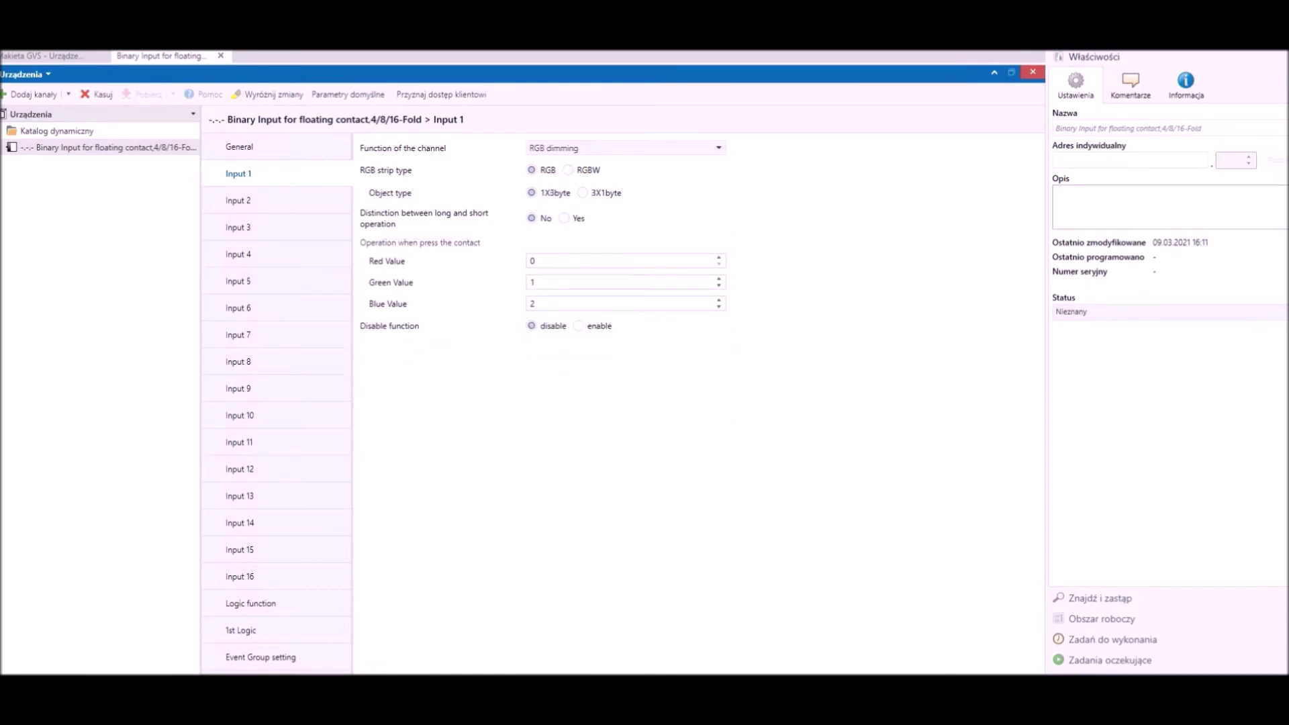
{"action": "left_click", "coordinate": [564, 218]}
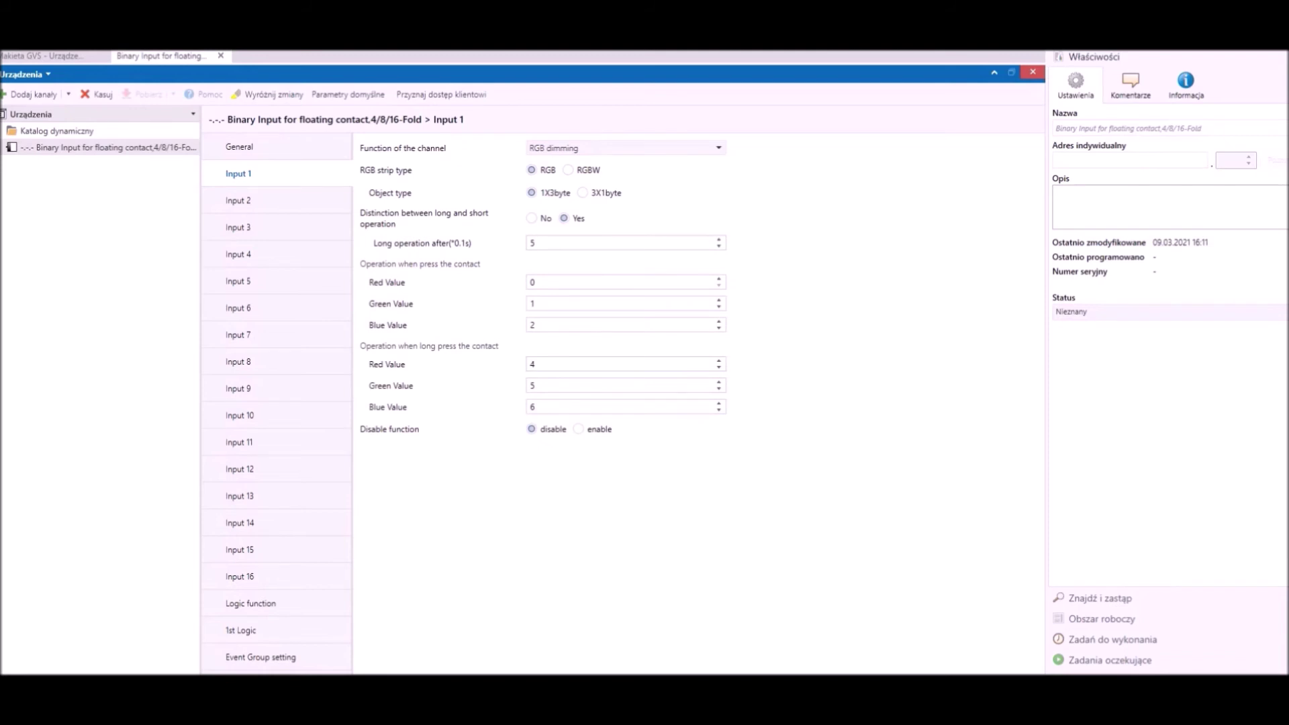
Step: Set the Input 1 channel function to Multiple operation and review the object types available for object1
{"action": "left_click", "coordinate": [718, 148]}
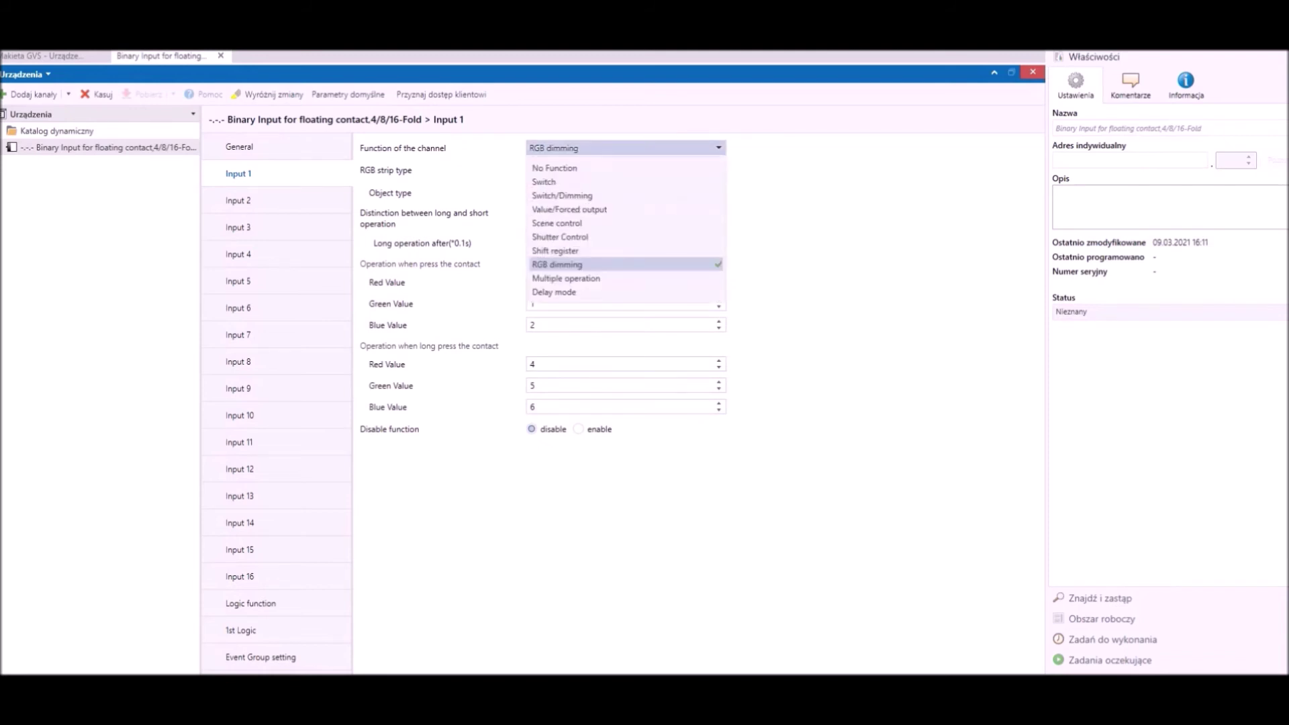
{"action": "left_click", "coordinate": [567, 278]}
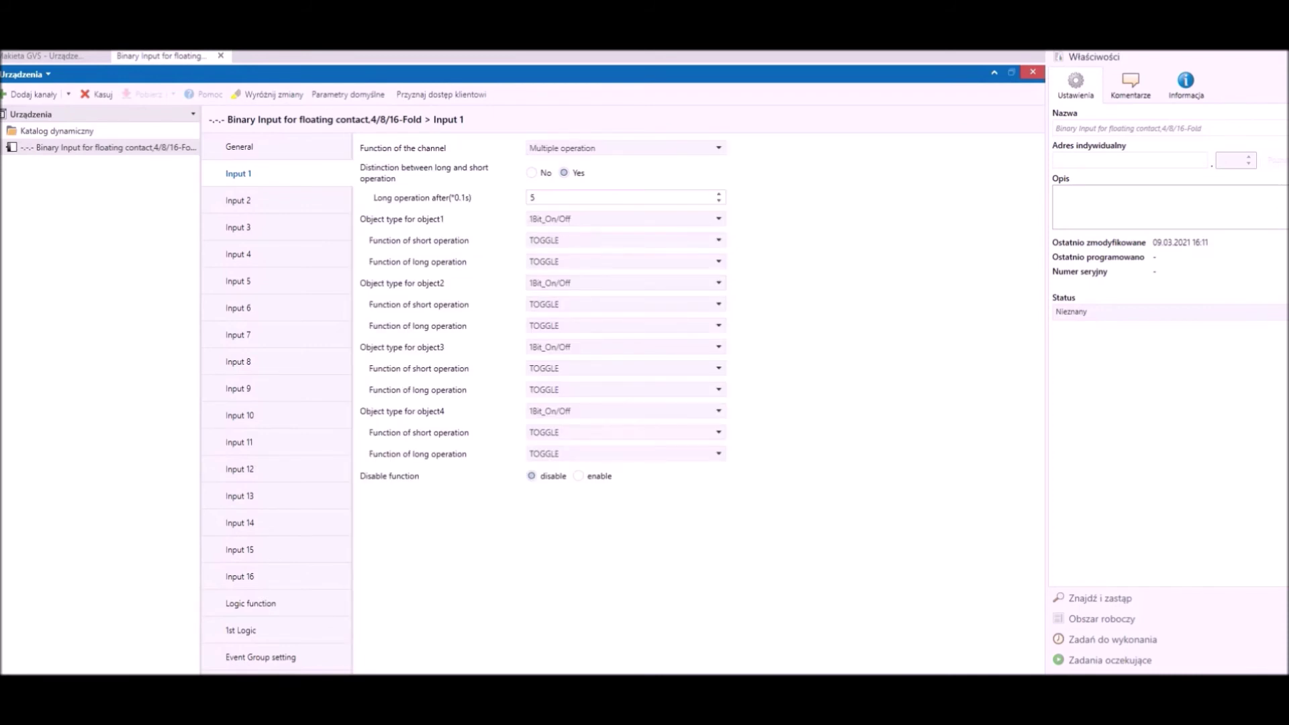
{"action": "left_click", "coordinate": [719, 219]}
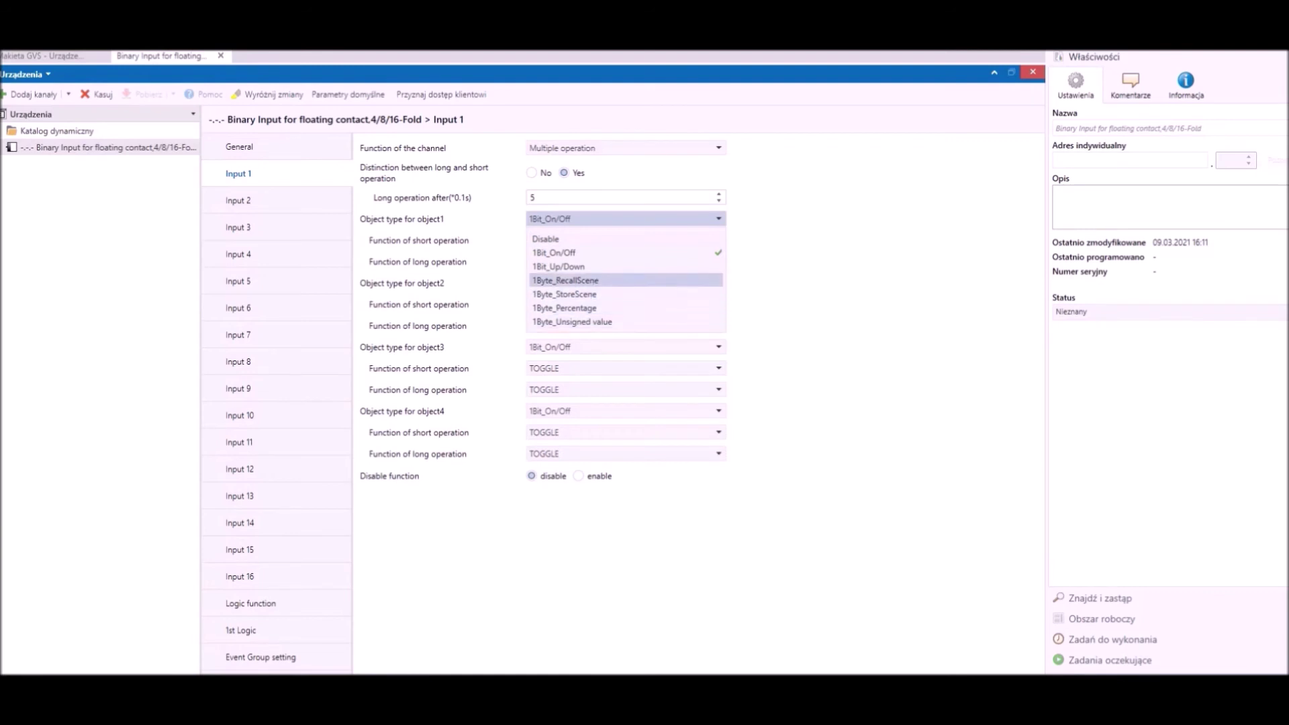
{"action": "left_click", "coordinate": [865, 227]}
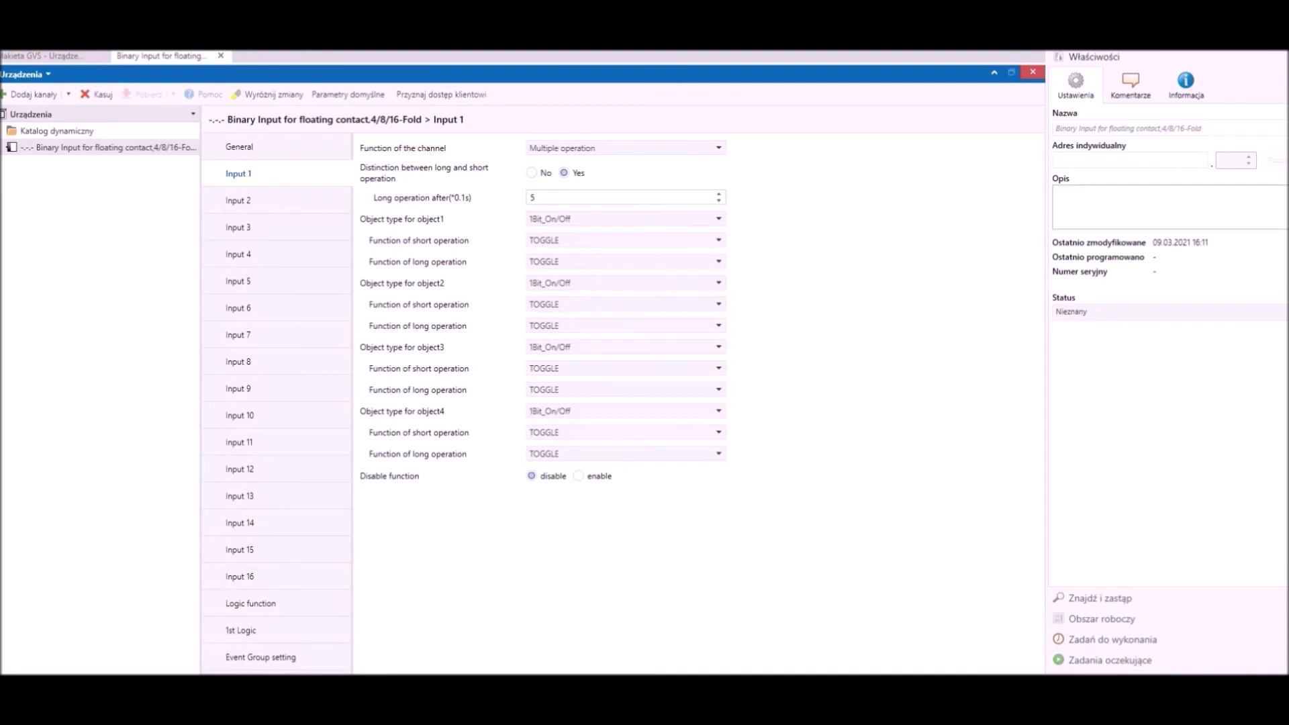
Step: Set the Input 1 function to Delay mode, review the contact-press object types, and set the distinction between long and short operation to Yes
{"action": "left_click", "coordinate": [719, 148]}
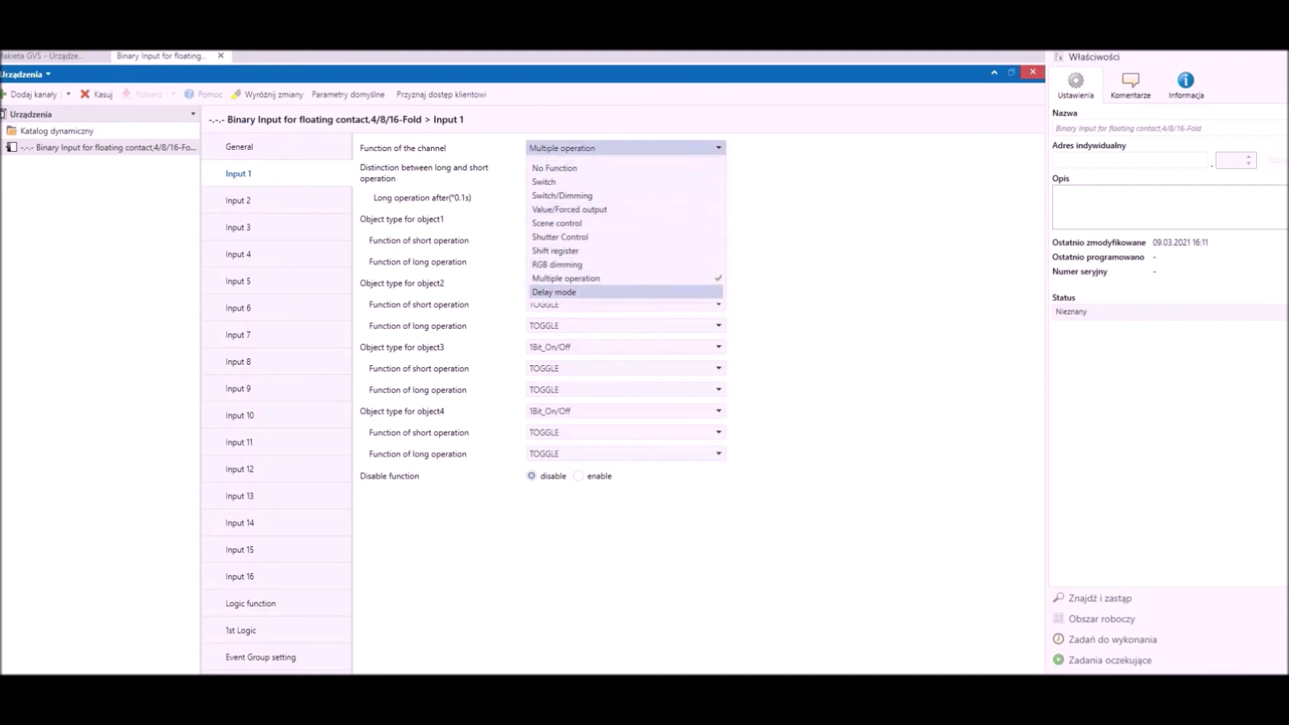
{"action": "left_click", "coordinate": [626, 292]}
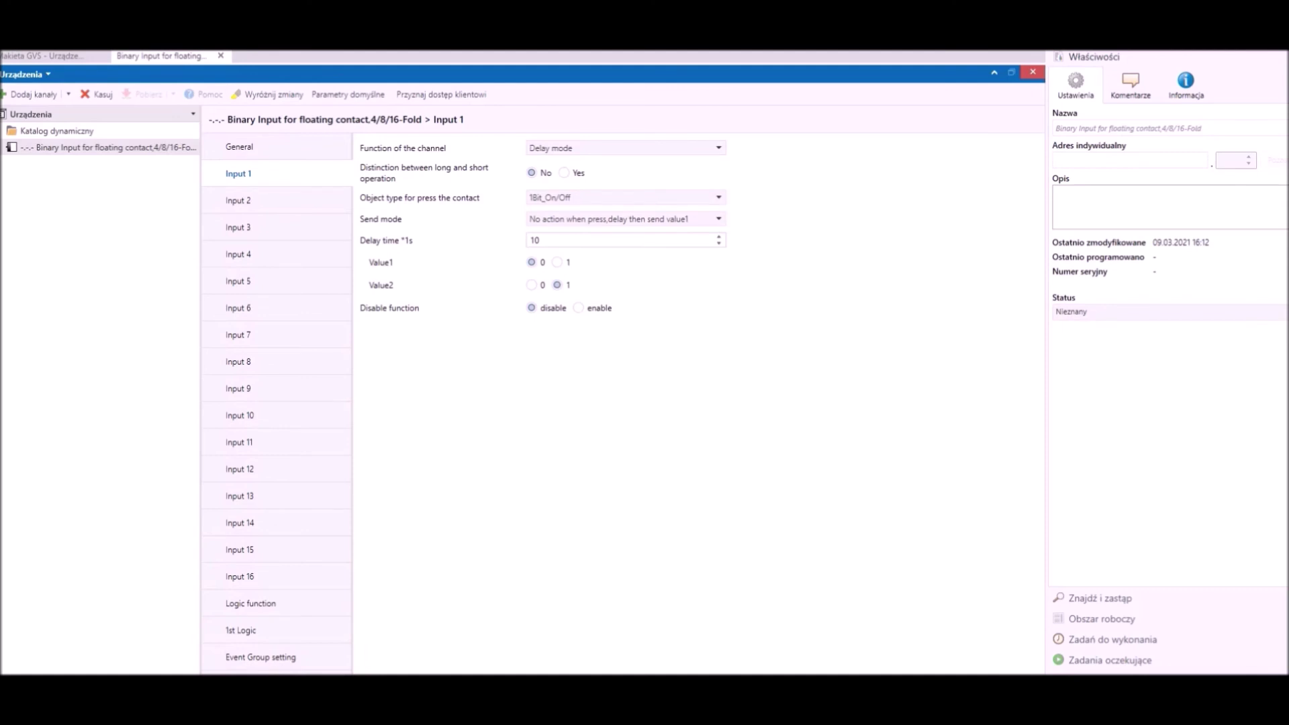
{"action": "left_click", "coordinate": [555, 198]}
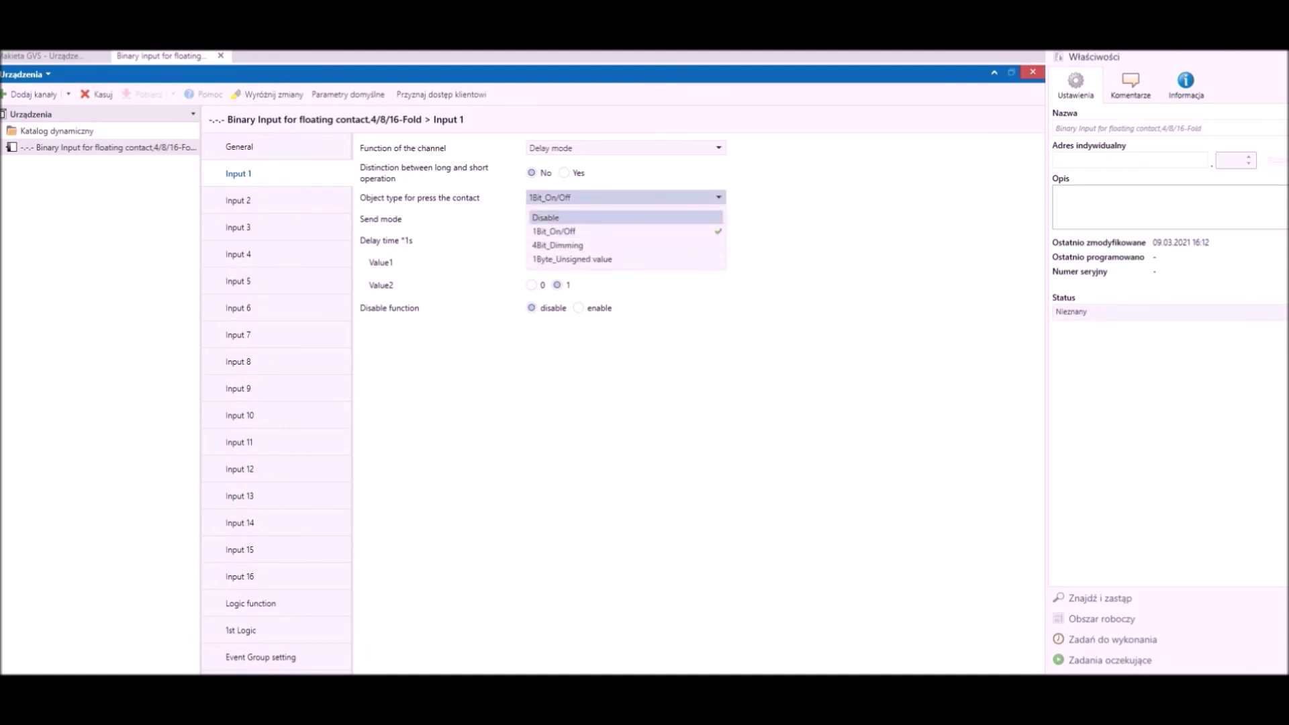
{"action": "left_click", "coordinate": [557, 198]}
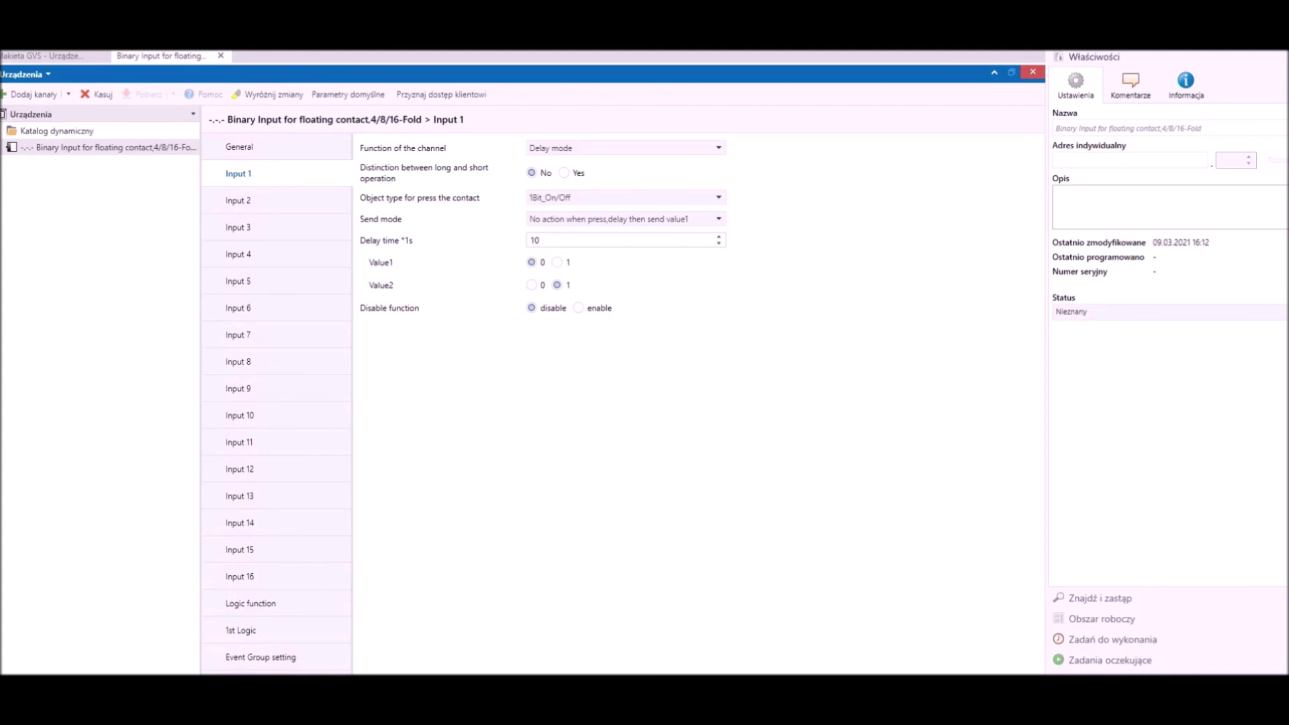
{"action": "left_click", "coordinate": [564, 173]}
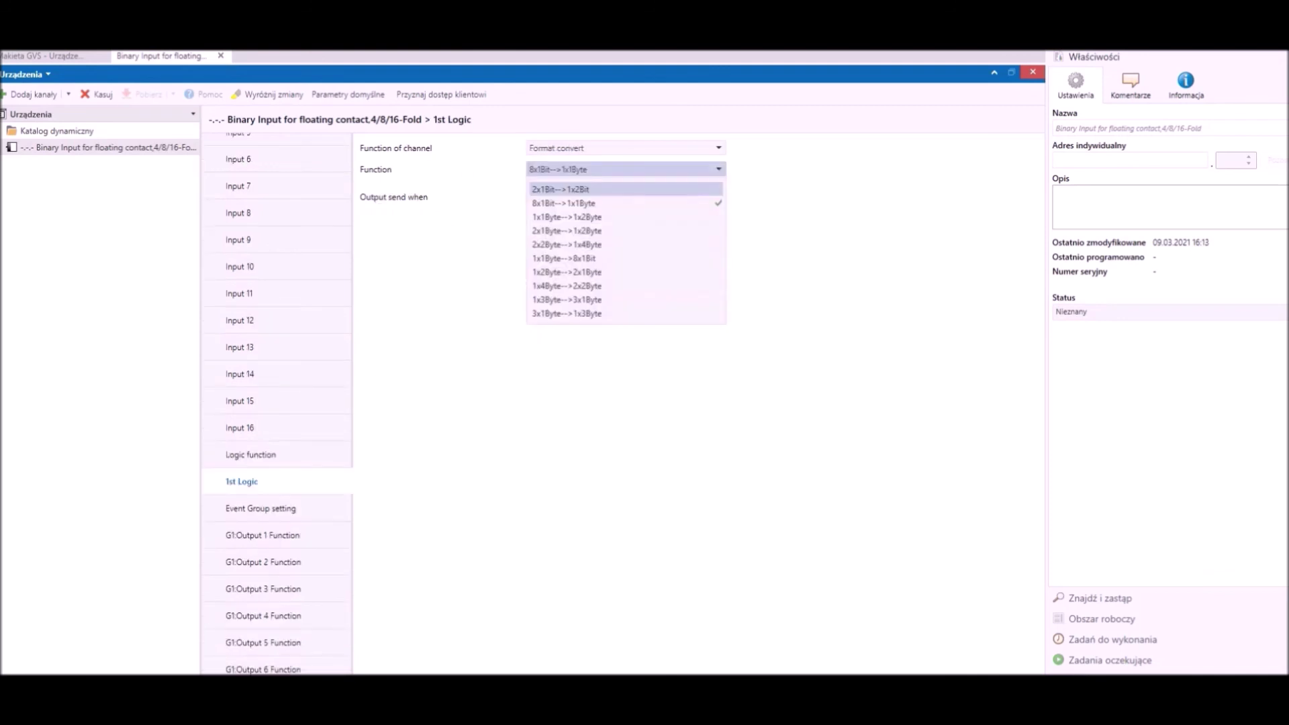
Step: Keep 8x1Bit-->1x1Byte as the 1st Logic format conversion and view the Event Group settings
{"action": "key", "text": "Return"}
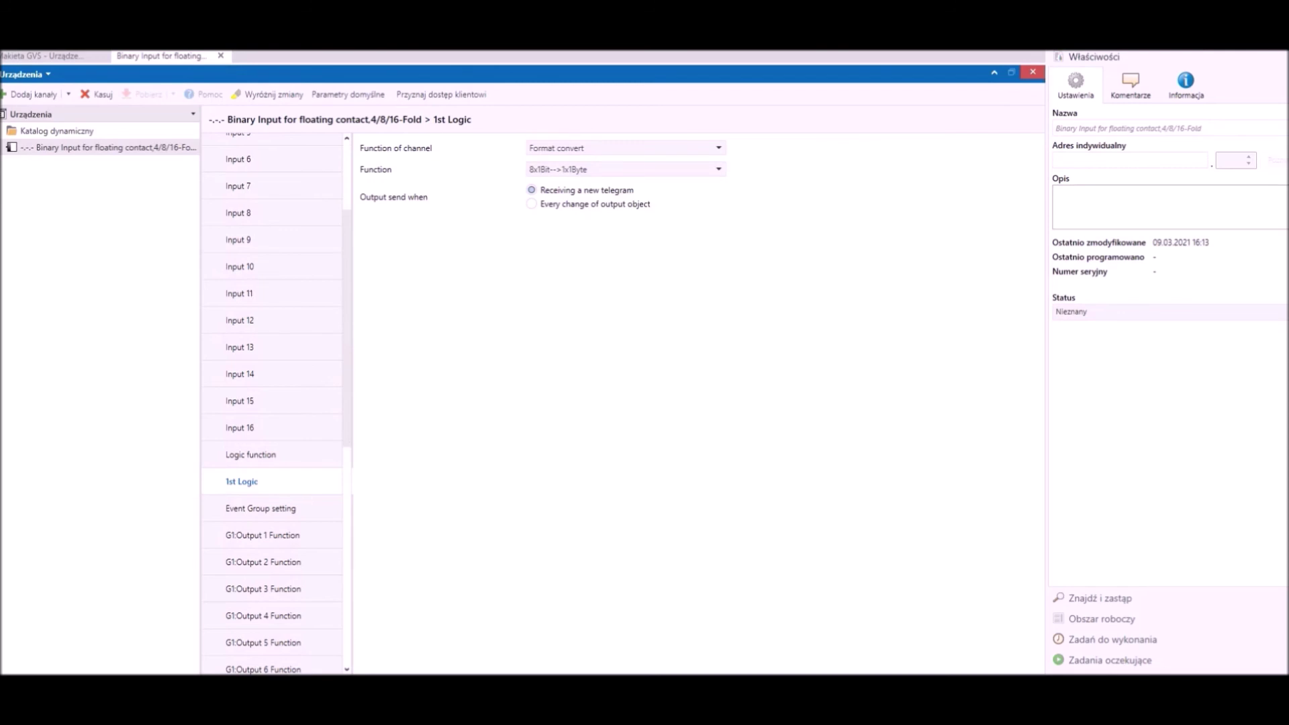
{"action": "left_click", "coordinate": [263, 508]}
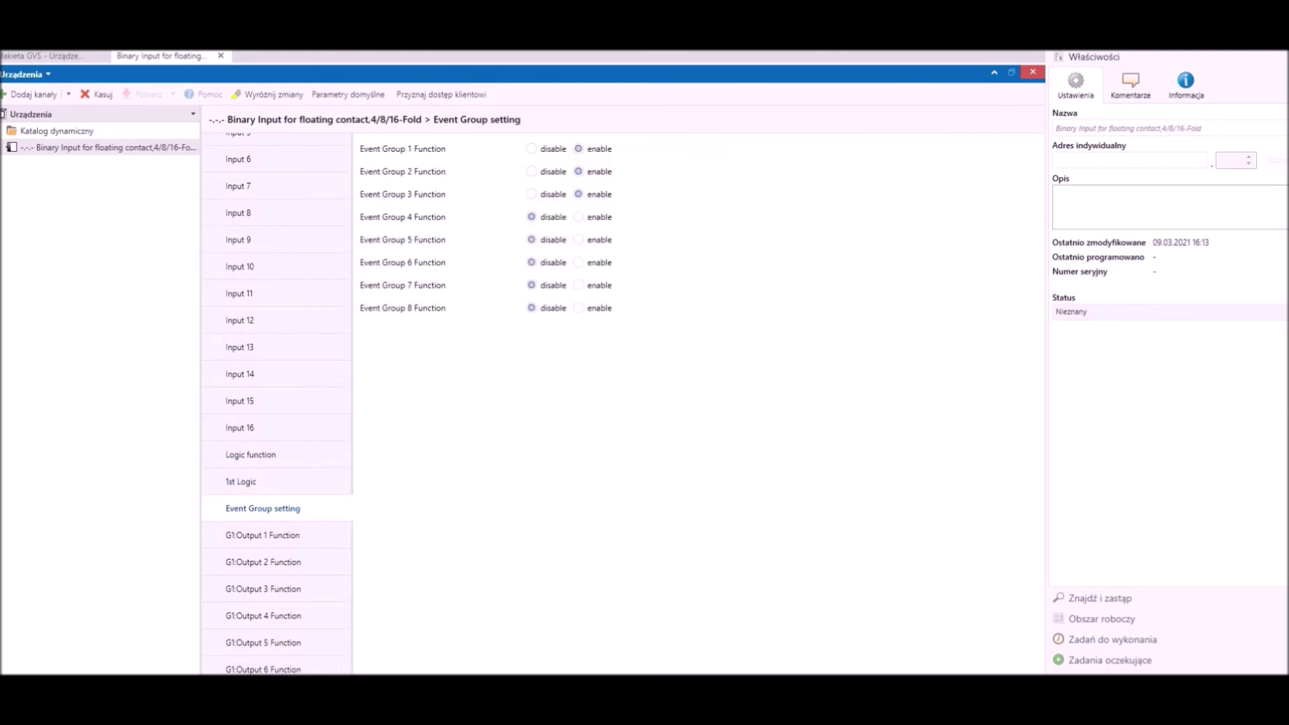